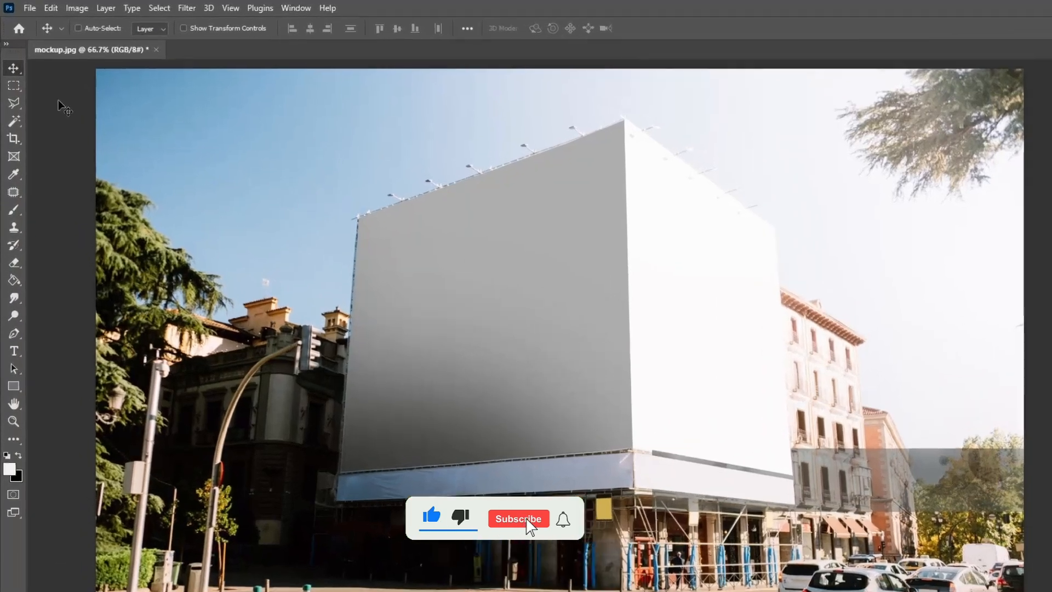
Create a rectangle shape 1920 px wide and 1080 px high over the building photo.
click(14, 389)
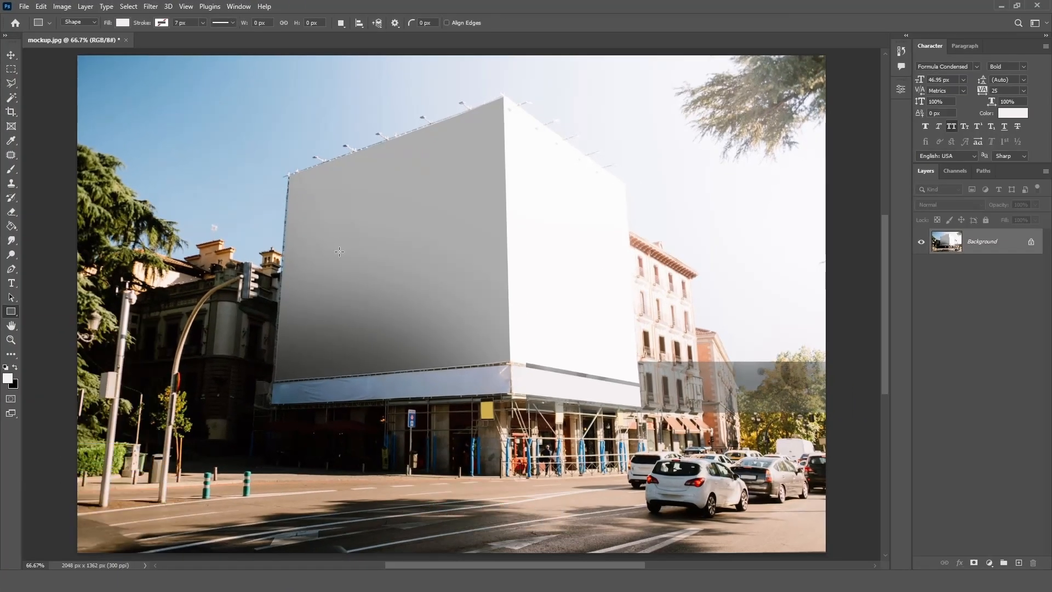
click(339, 251)
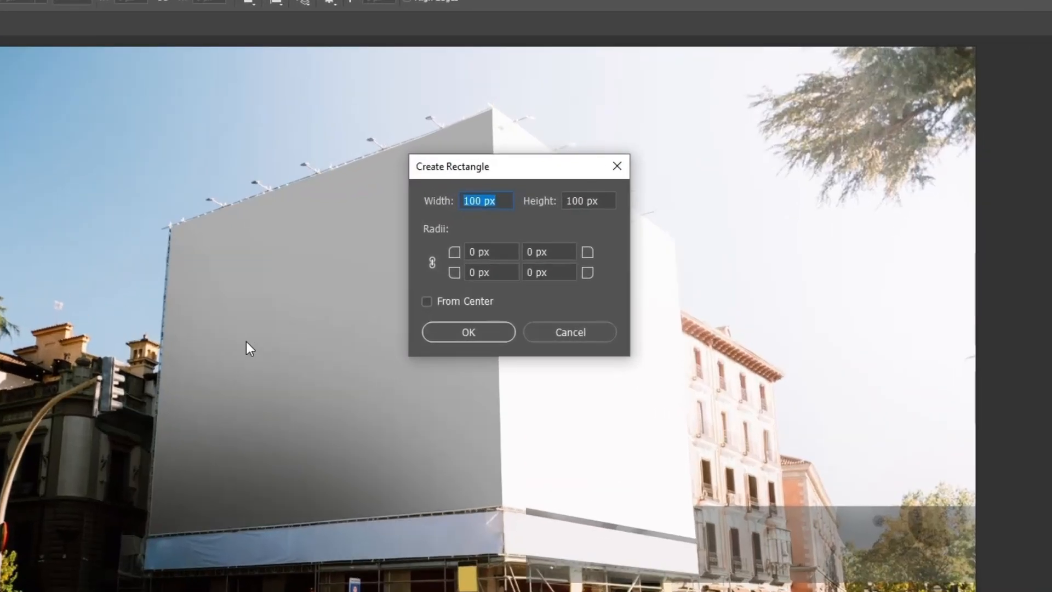
text(1920)
key(Tab)
text(1)
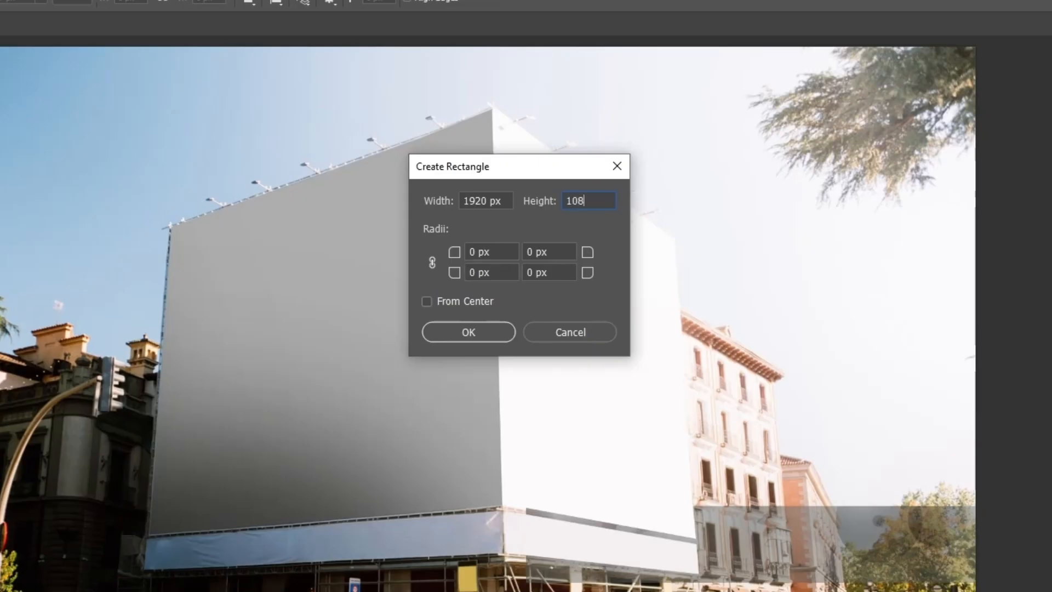
text(080)
click(484, 332)
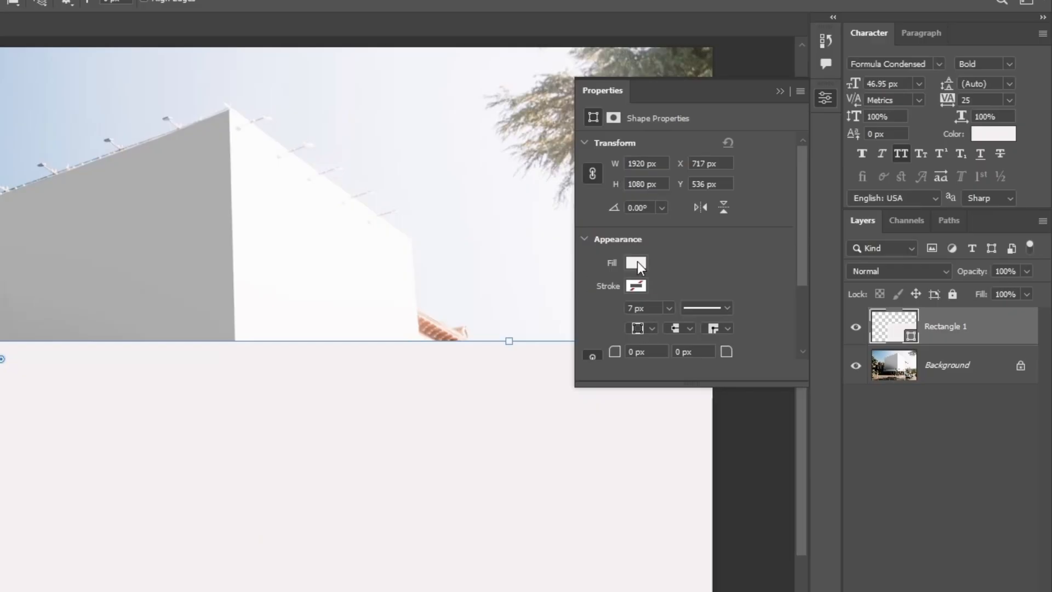
Fill the rectangle with blue and move it to the centre of the image.
click(635, 263)
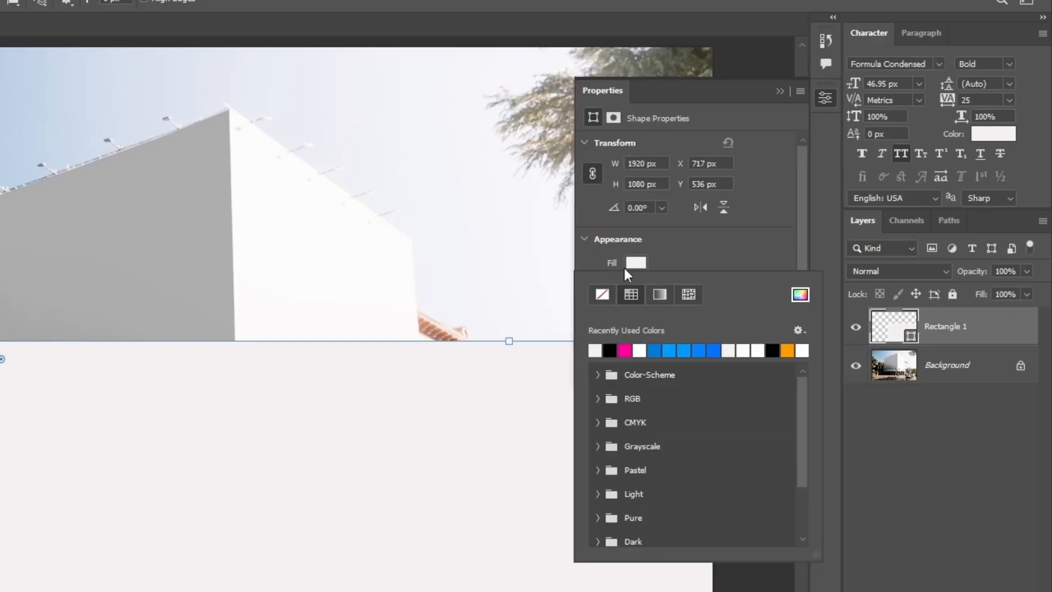
click(657, 348)
click(779, 91)
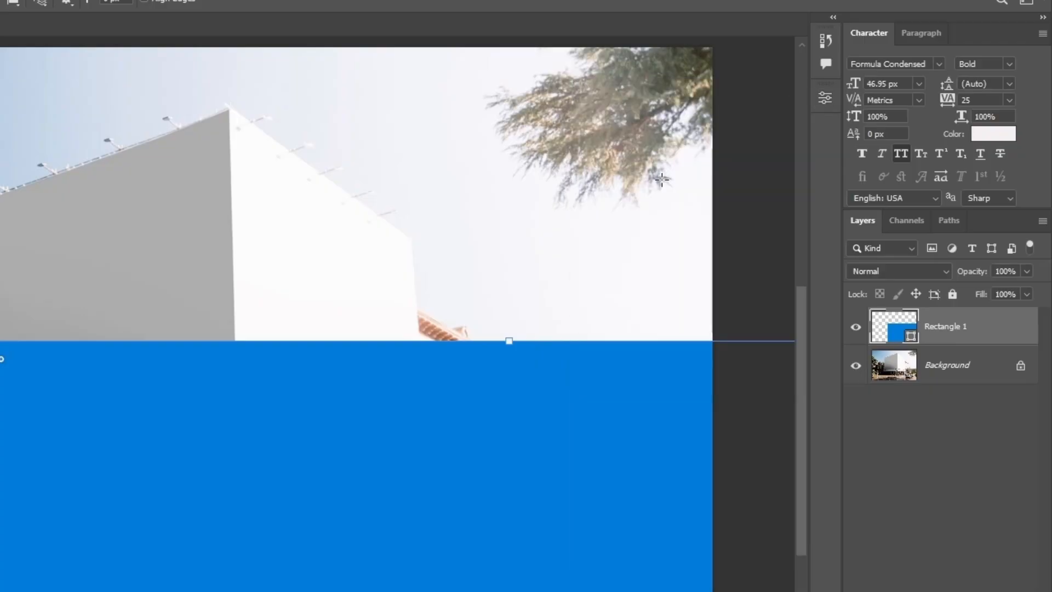
key(v)
drag(383, 449, 376, 449)
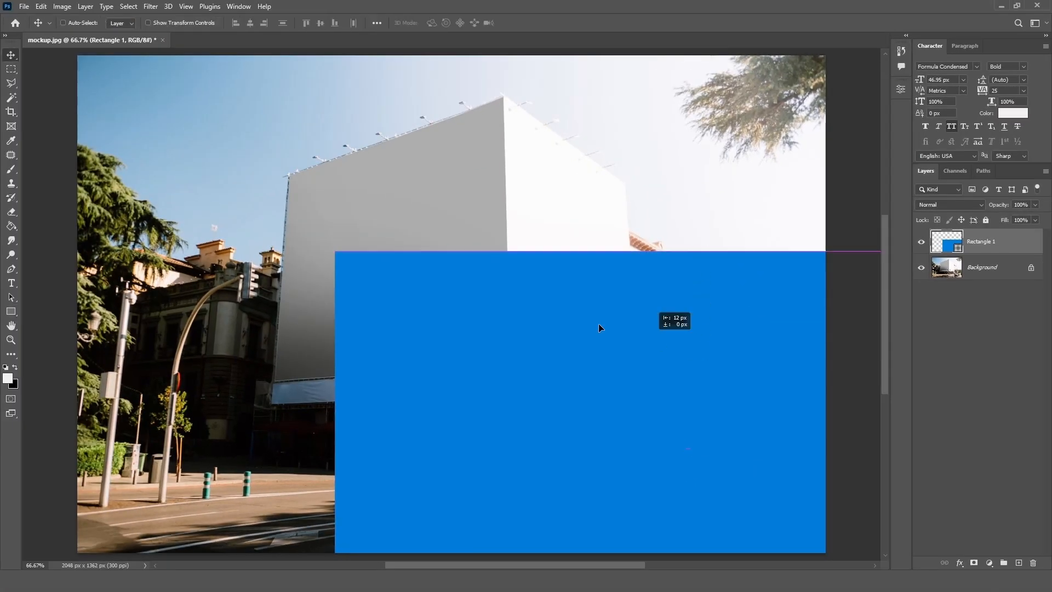
drag(599, 328, 457, 221)
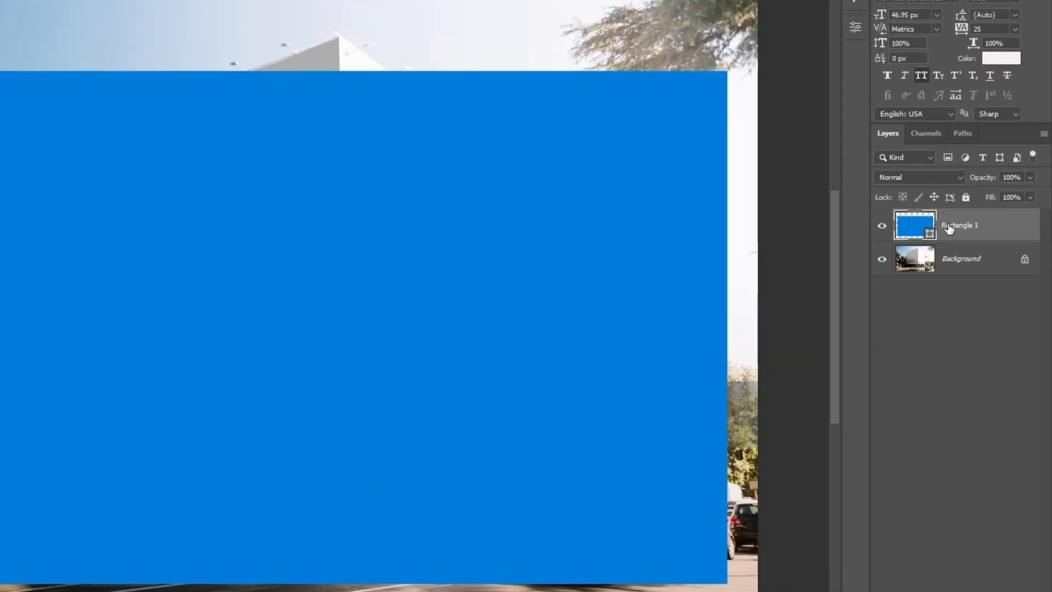
Convert the rectangle layer to a Smart Object and rename it Place-holder.
right_click(949, 227)
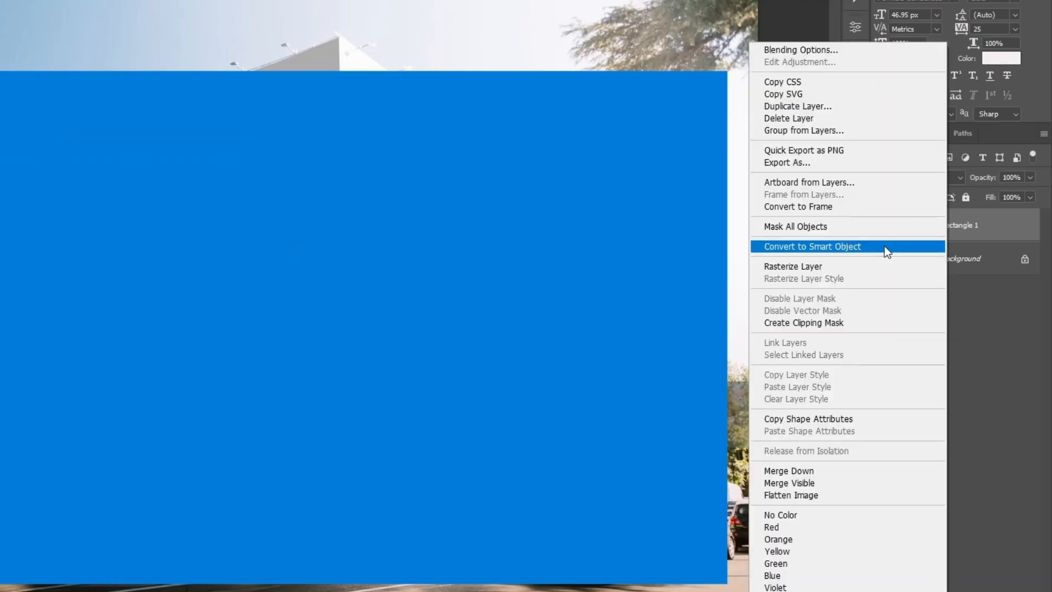
click(884, 246)
double_click(969, 226)
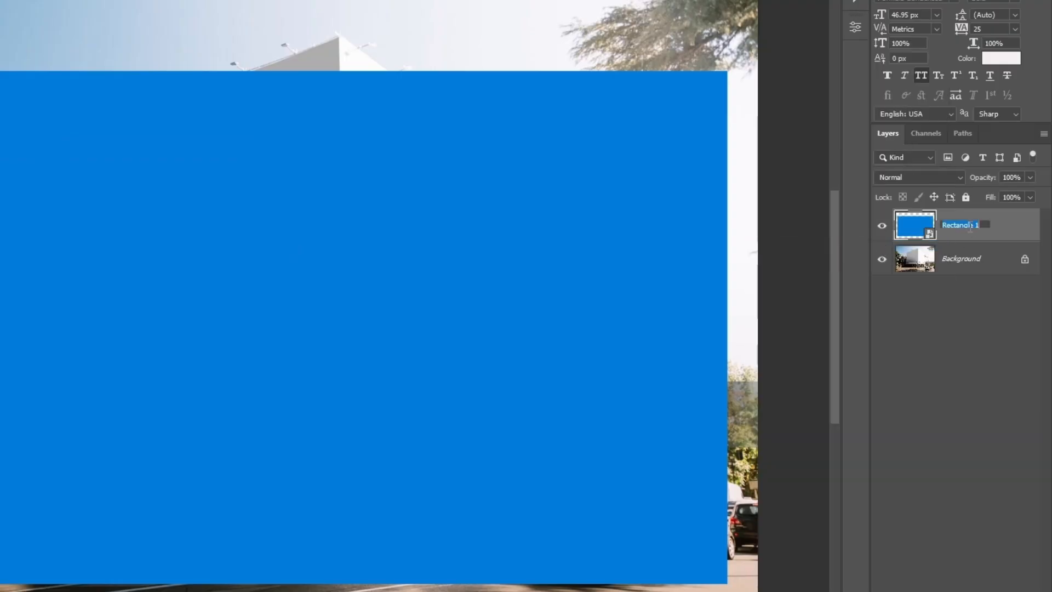
text(Placeholder)
key(Return)
double_click(969, 229)
click(966, 227)
text(-)
key(Return)
Lower the Place-holder layer's opacity to 52%.
click(1030, 178)
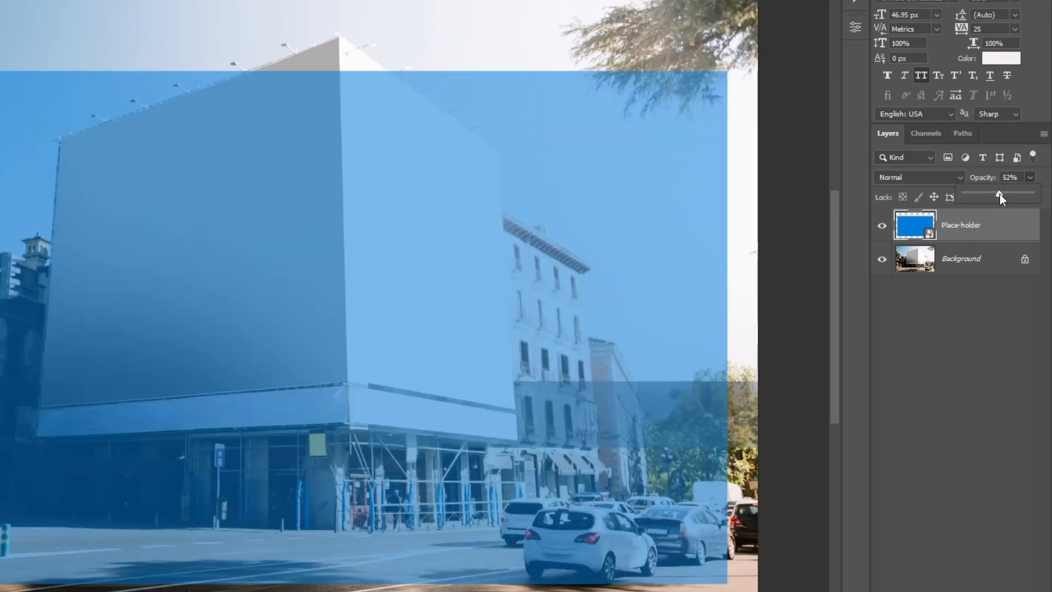
key(Return)
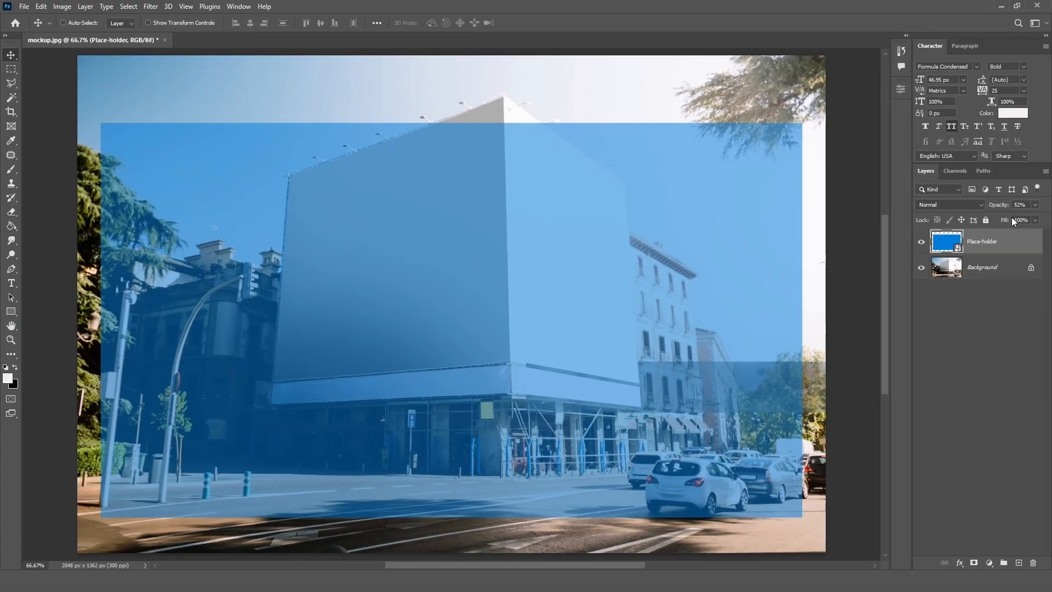
Move the placeholder up and scale it to about 51.68% so that it spans both blank faces of the building.
drag(527, 170, 525, 144)
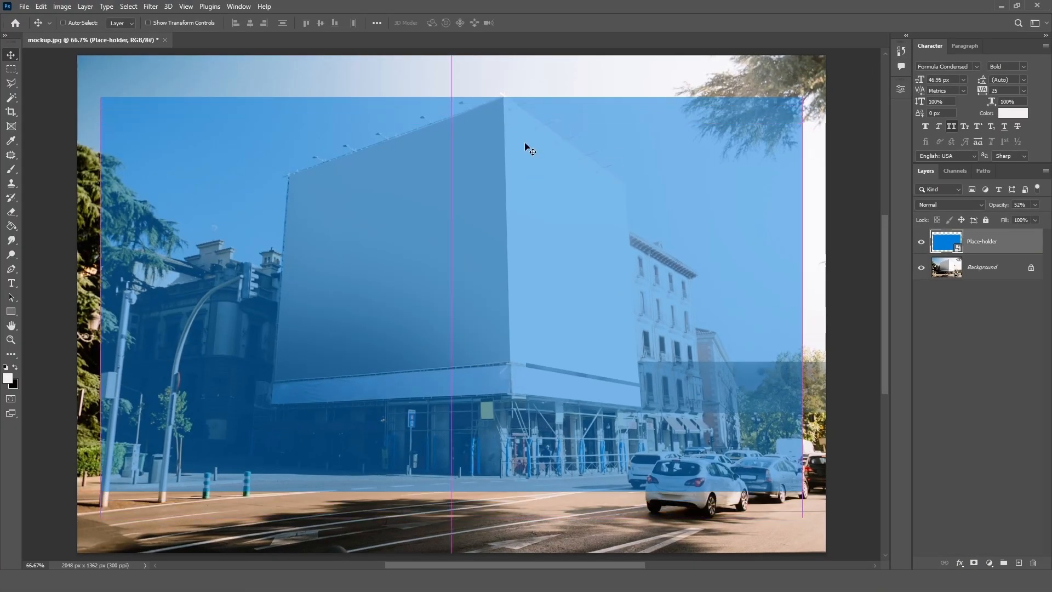
key(ctrl+t)
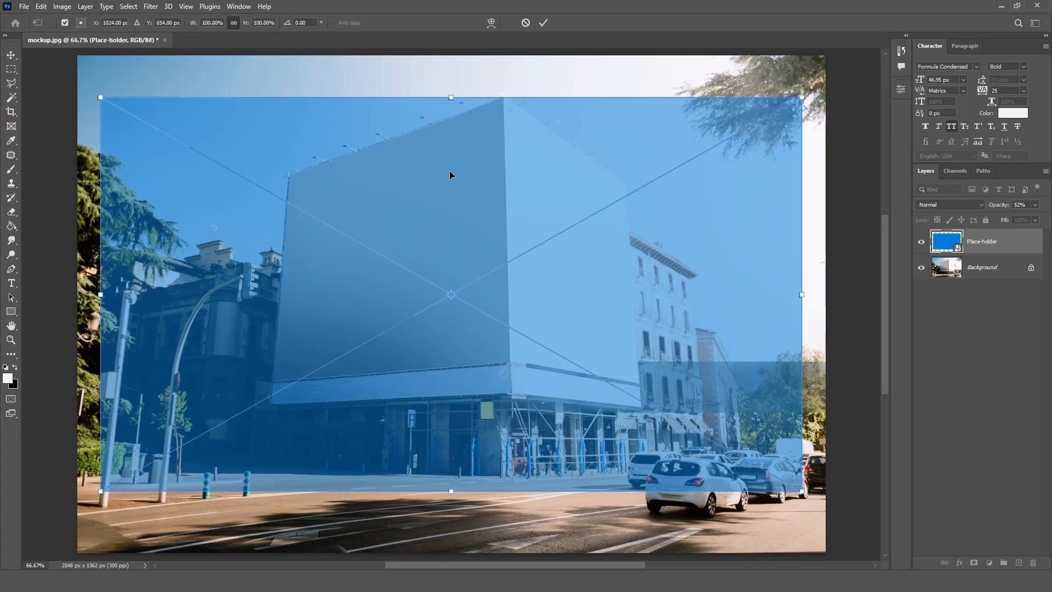
drag(450, 491, 482, 368)
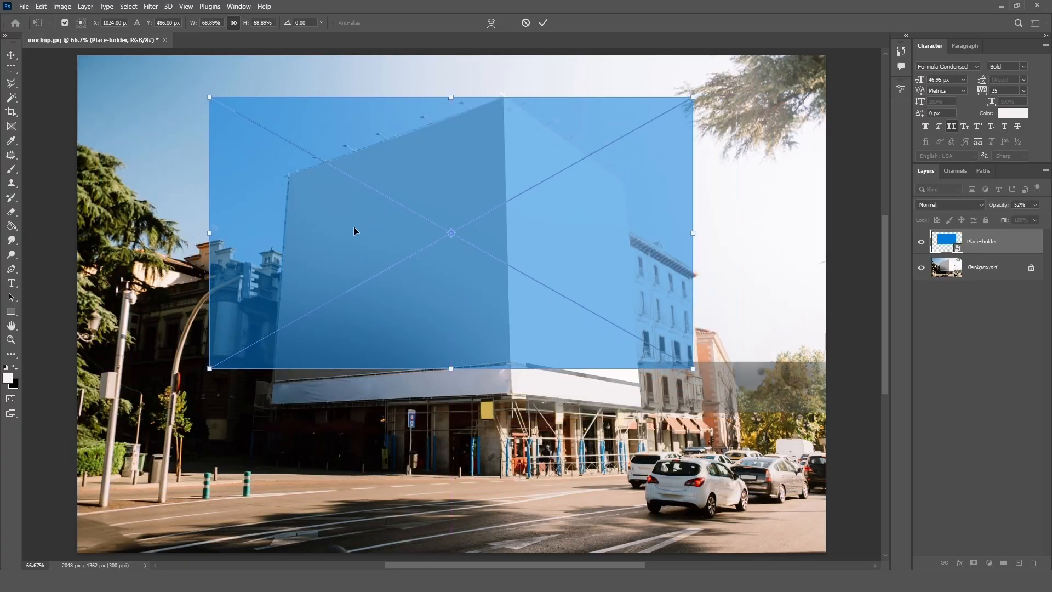
drag(209, 97, 280, 164)
drag(689, 138, 629, 155)
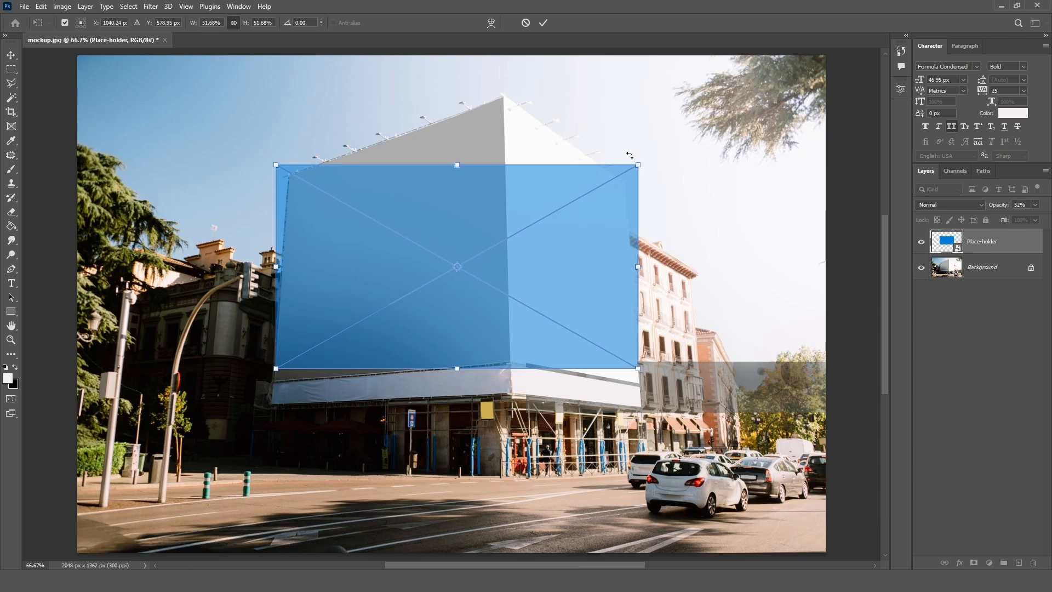
key(ctrl+plus)
drag(627, 157, 620, 230)
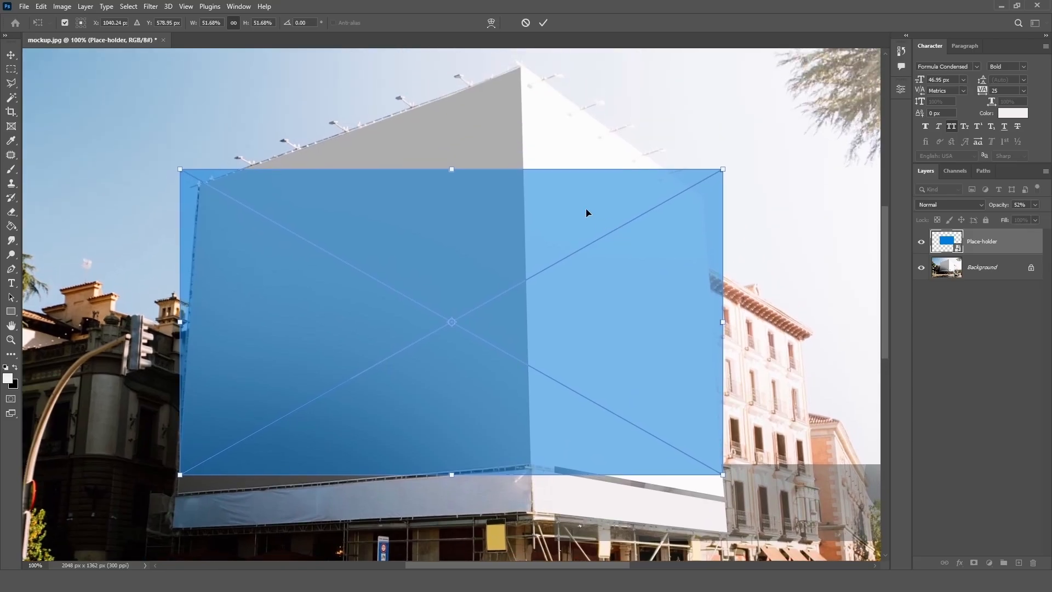
click(543, 23)
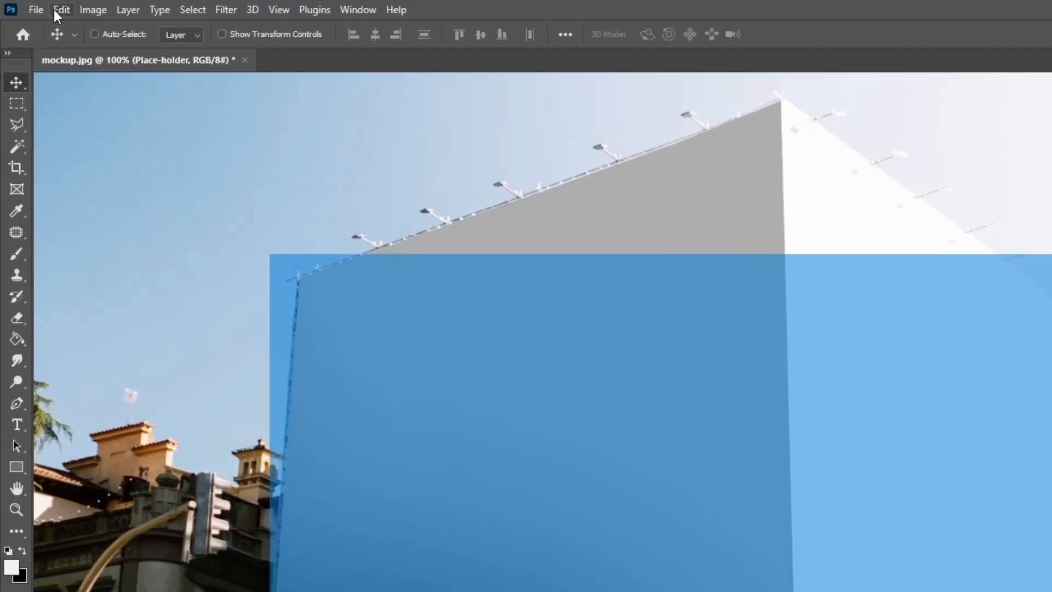
Start Perspective Warp on the placeholder and lay out two quads joined along the building's front corner edge, covering the whole rectangle.
click(55, 10)
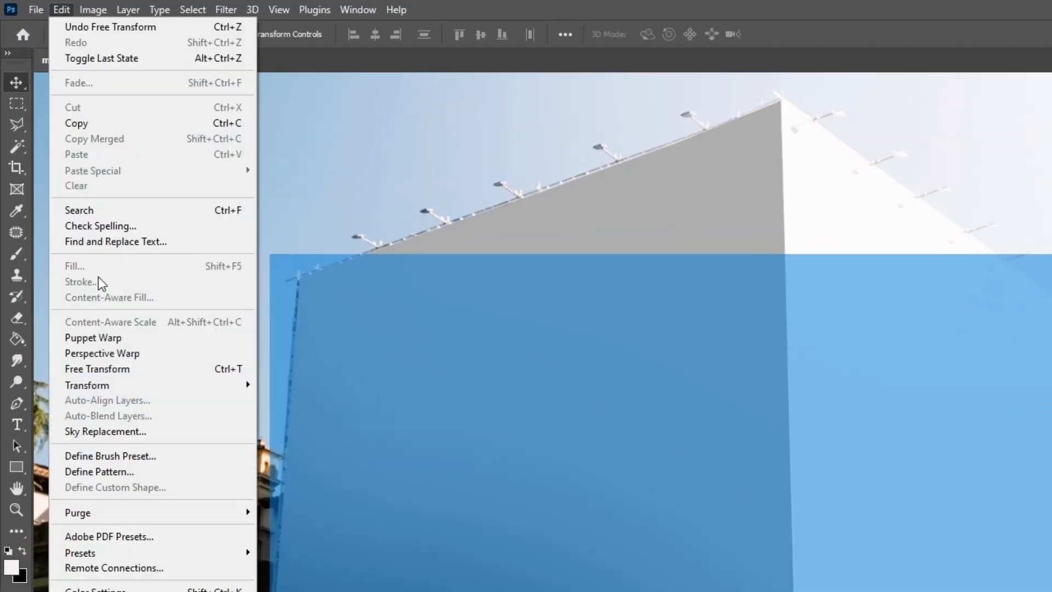
click(133, 353)
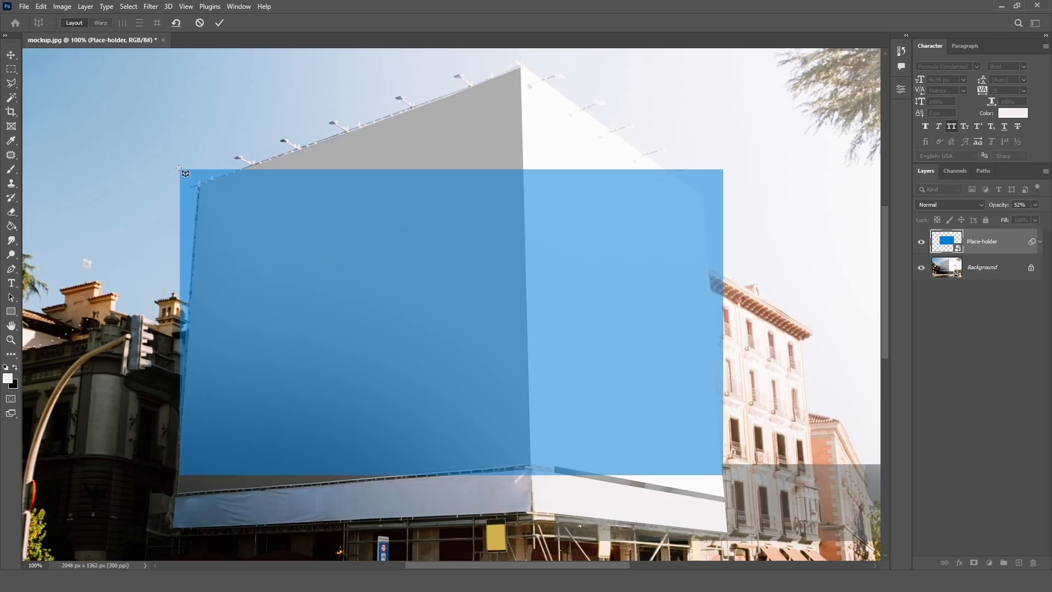
drag(180, 169, 523, 471)
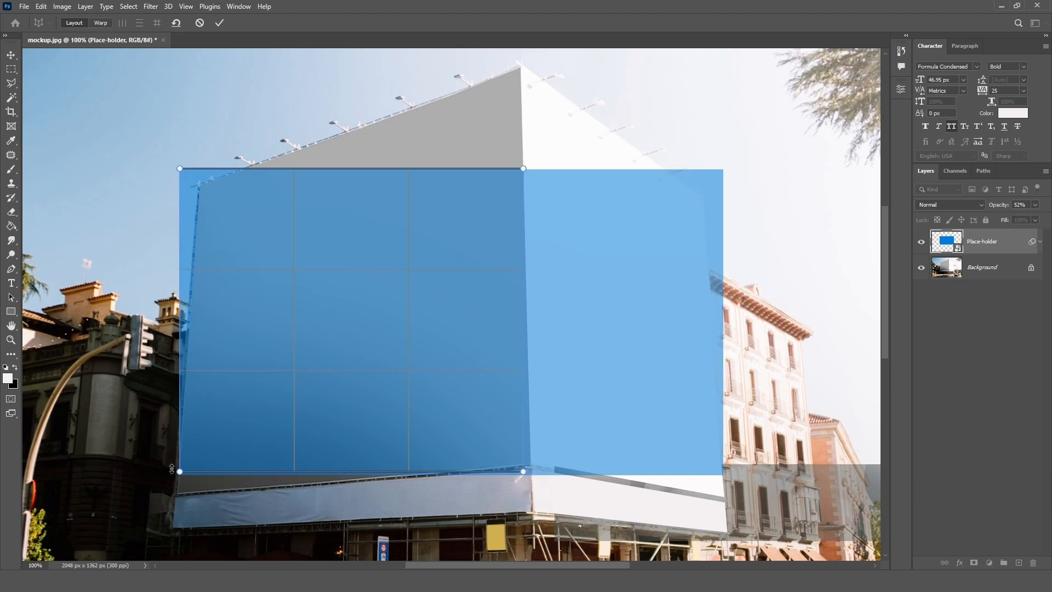
drag(180, 472, 180, 476)
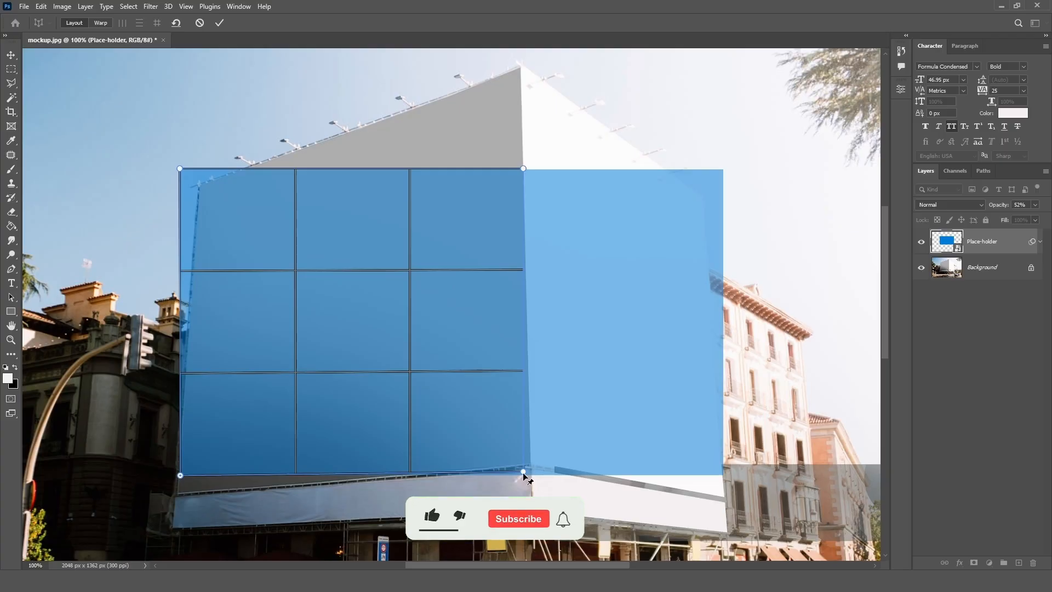
drag(524, 473, 523, 475)
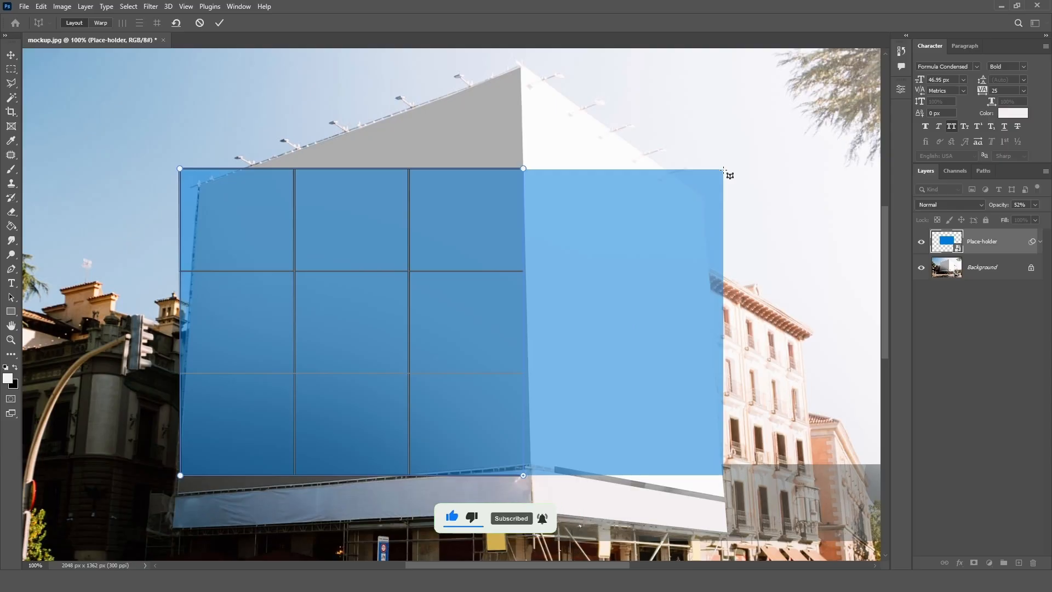
drag(723, 170, 523, 475)
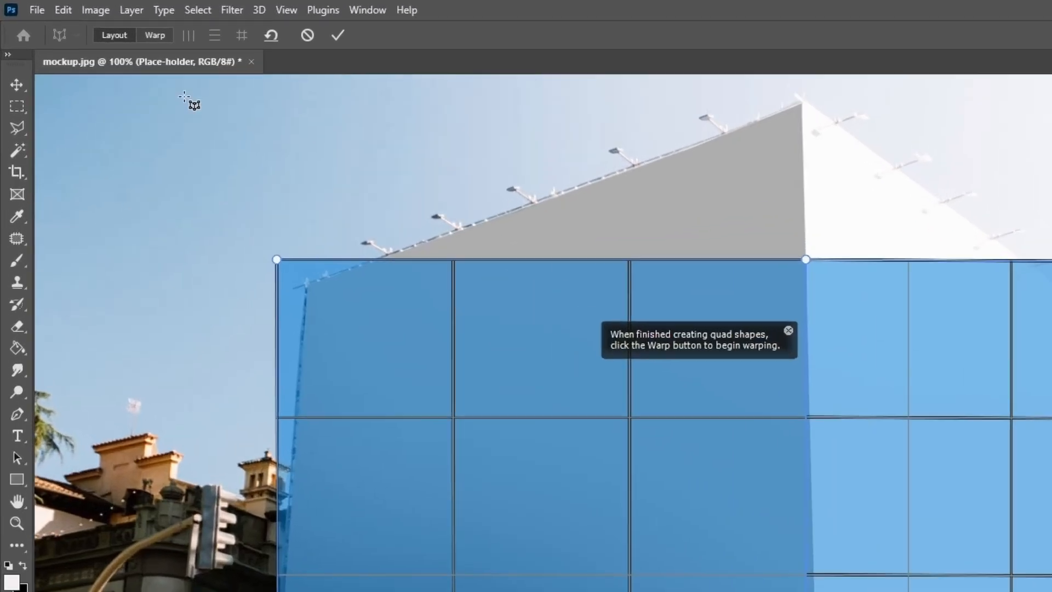
Switch Perspective Warp to warping and fit the placeholder's three upper pins to the top corners of the building's blank faces.
click(97, 23)
click(154, 35)
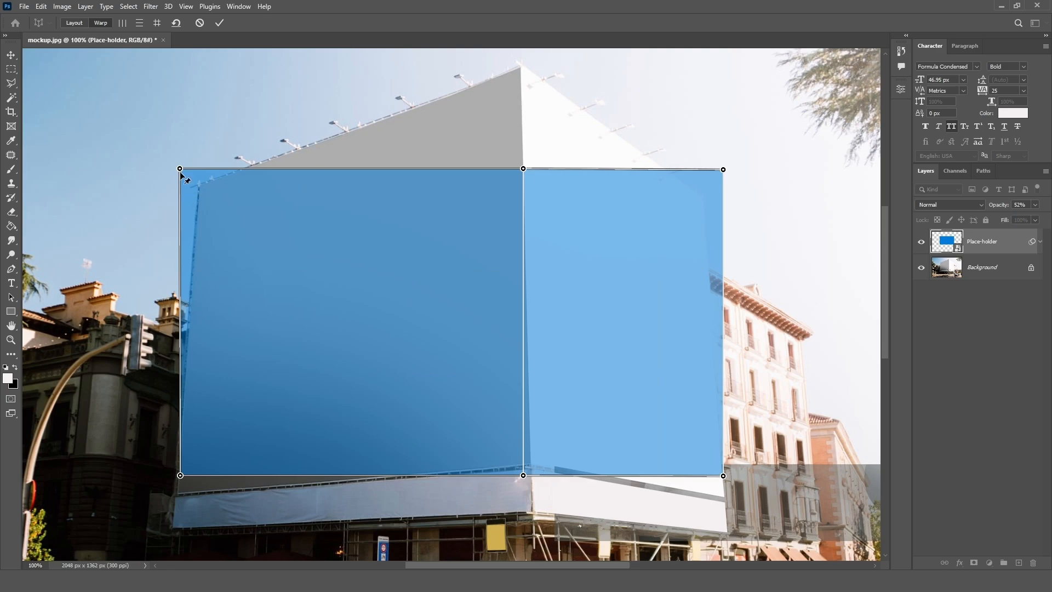
key(ctrl+plus)
drag(268, 176, 582, 377)
drag(221, 250, 256, 282)
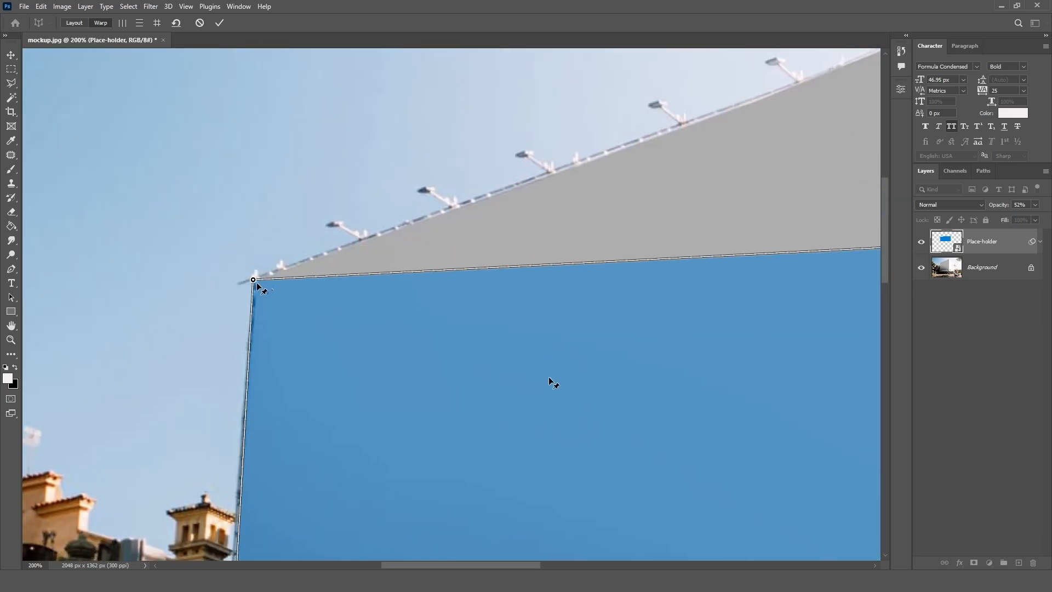
drag(593, 245, 149, 330)
drag(464, 335, 455, 112)
drag(654, 309, 469, 197)
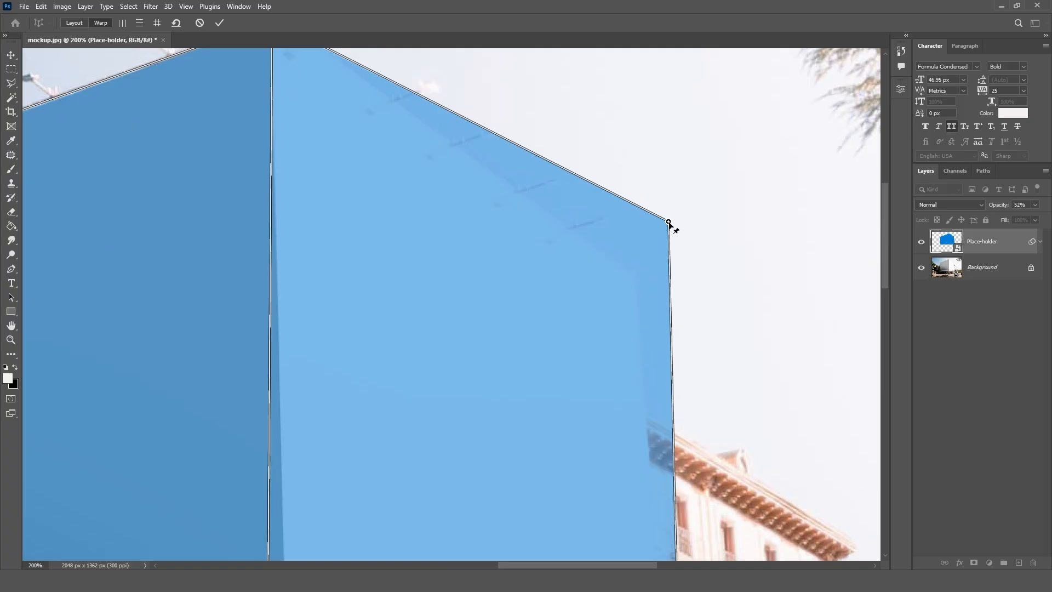
drag(668, 221, 634, 273)
drag(338, 224, 385, 331)
drag(311, 126, 320, 121)
Fit the three lower warp pins to the bottom corners of the blank faces, just above the banner strip.
drag(469, 551, 451, 122)
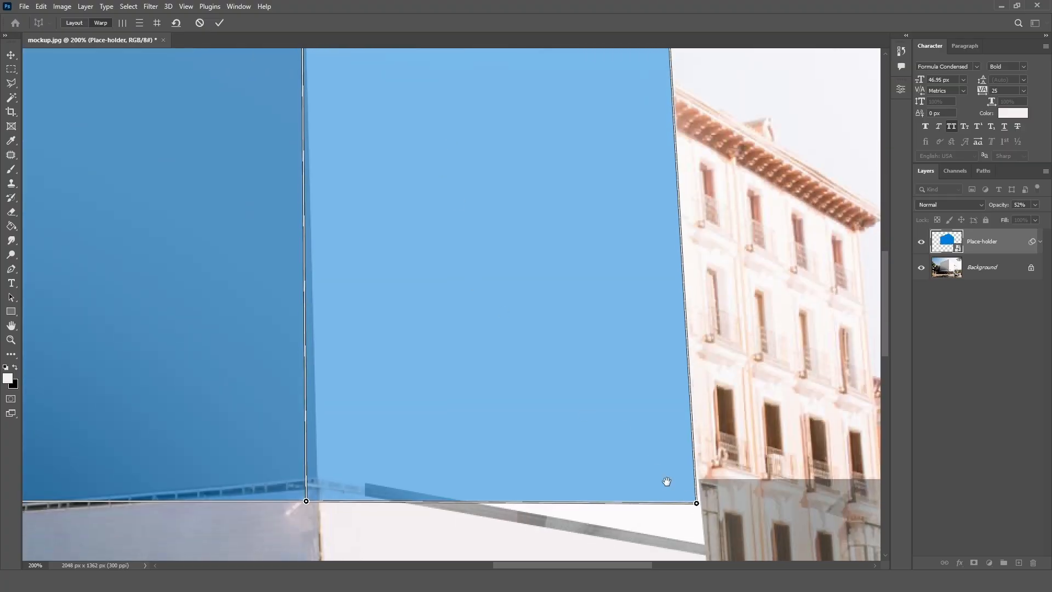
drag(666, 481, 547, 390)
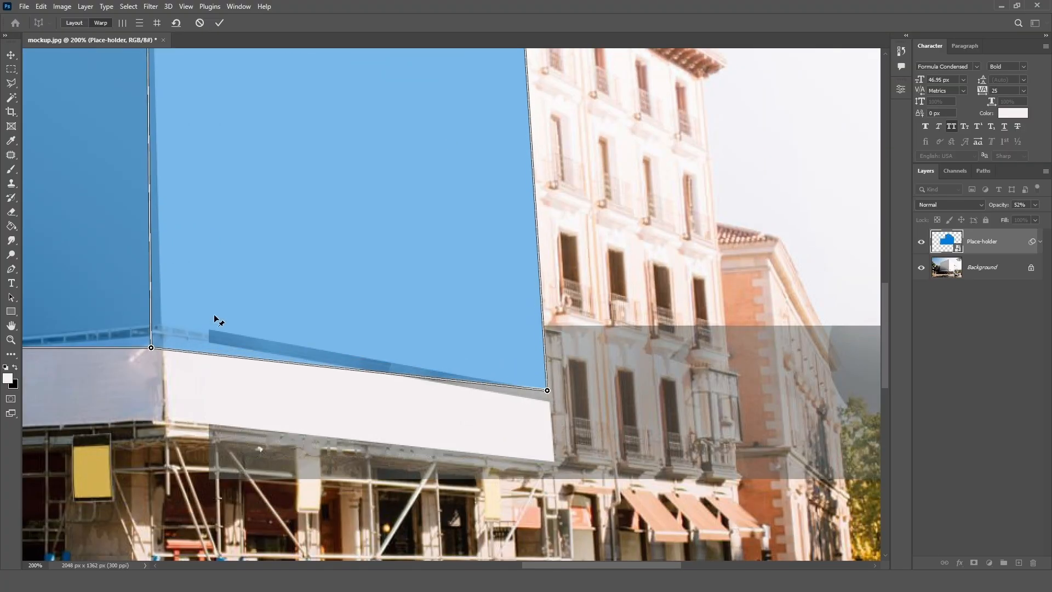
drag(214, 316, 399, 375)
drag(336, 407, 348, 381)
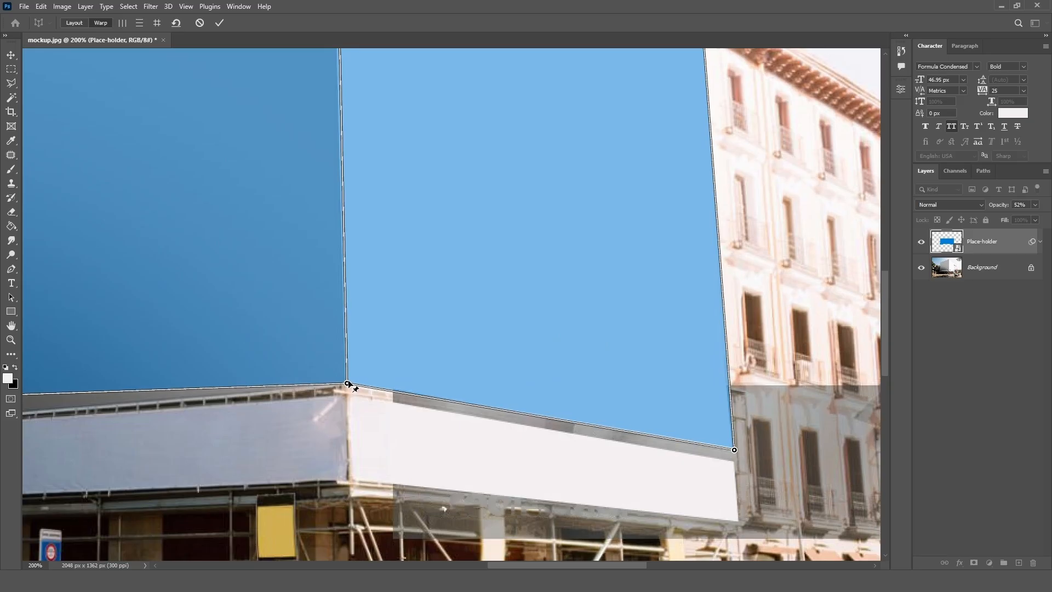
drag(348, 329, 630, 312)
drag(355, 400, 347, 436)
Fine-tune the upper pin at the building's front corner and apply the perspective warp.
drag(516, 133, 287, 347)
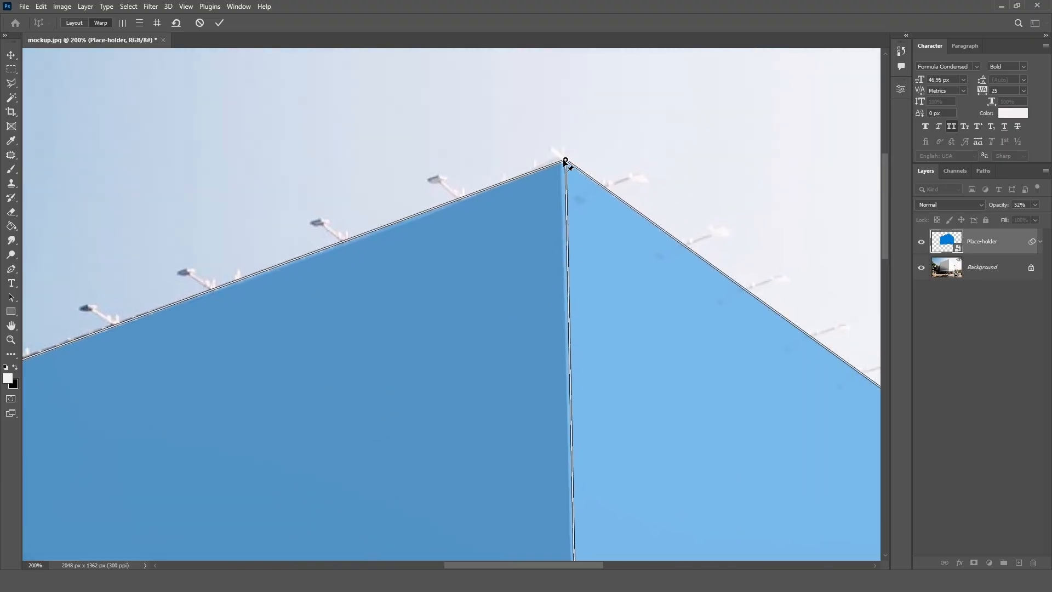
drag(566, 160, 563, 162)
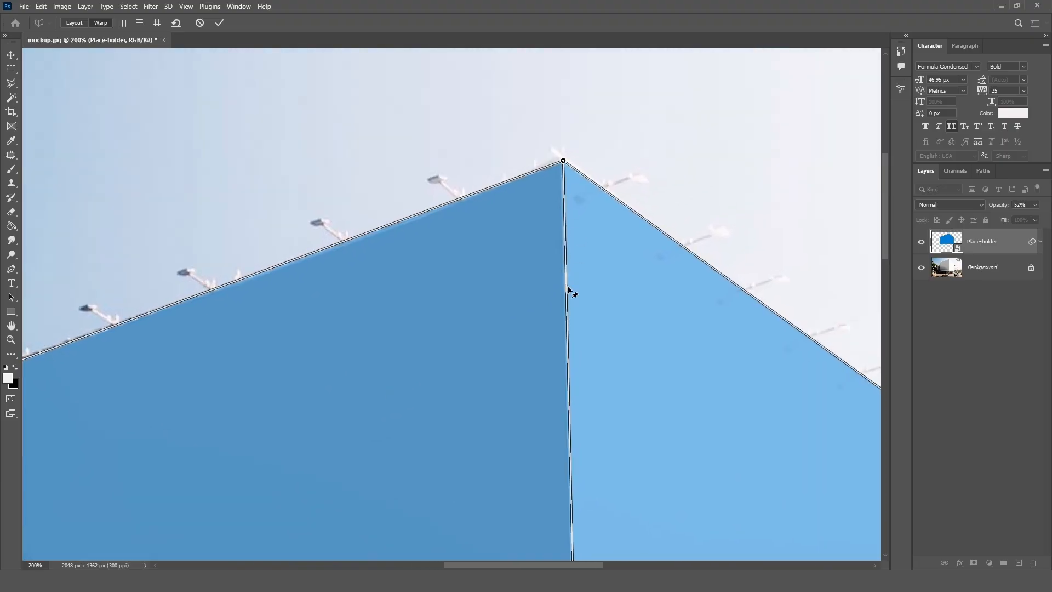
key(ctrl+minus)
scroll(488, 365, down, 3)
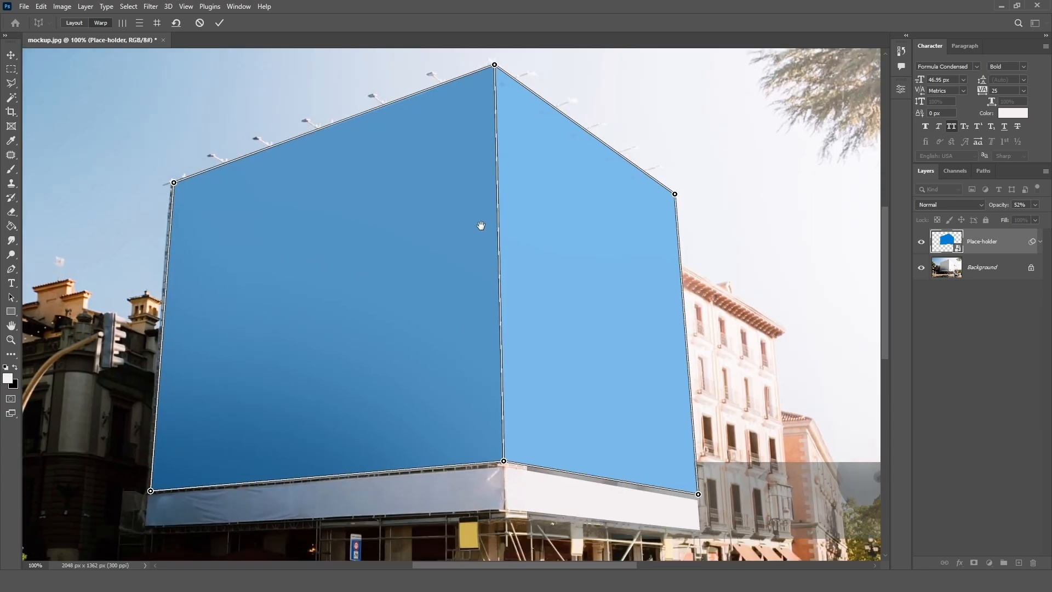
click(218, 24)
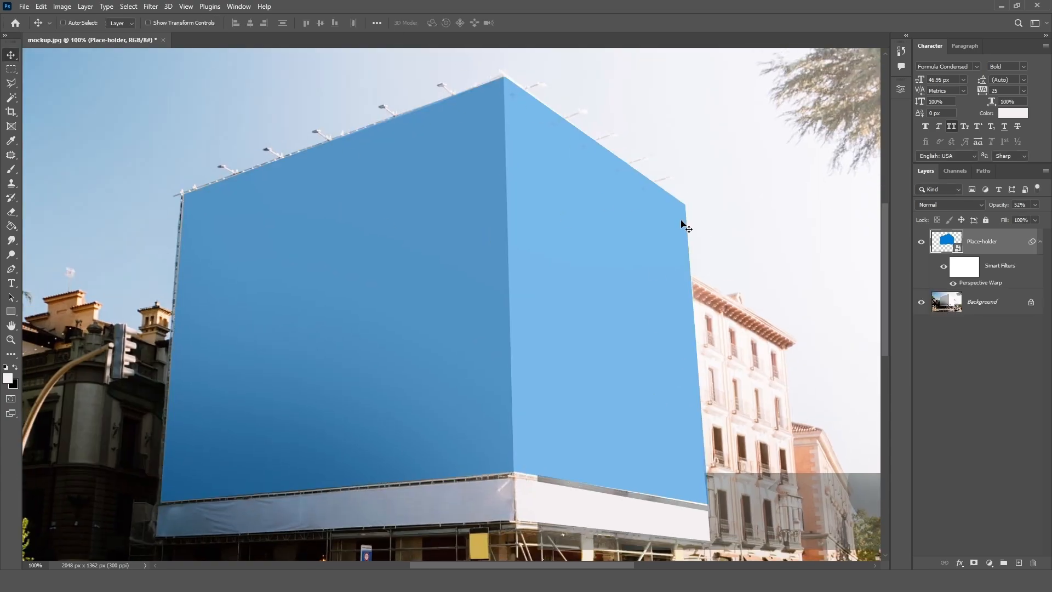
Reopen the placeholder's Perspective Warp and nudge the upper pin at the bright face's outer edge onto the building corner.
drag(604, 214, 535, 281)
key(ctrl+plus)
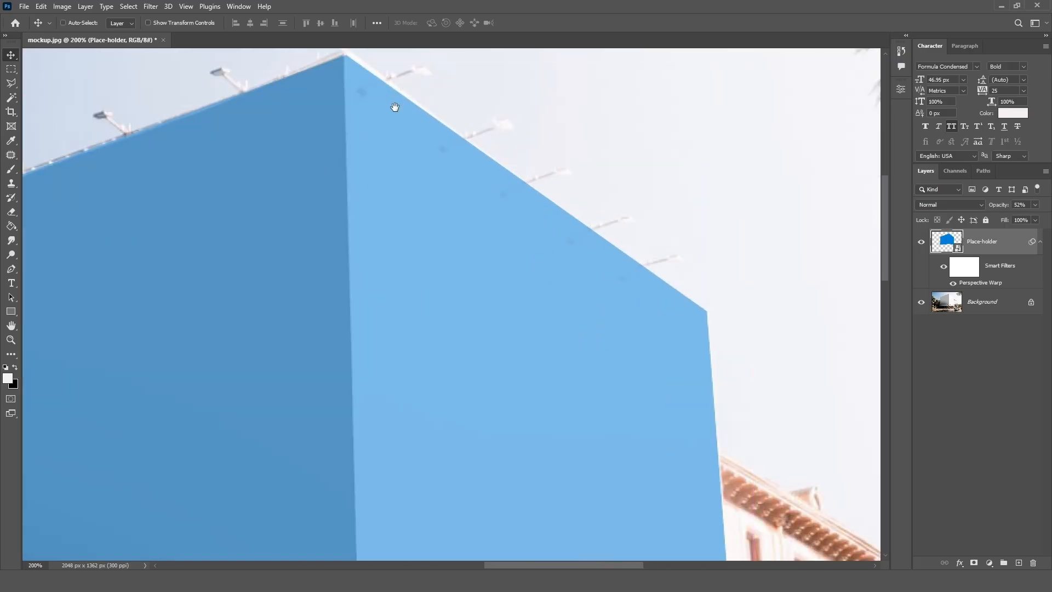
drag(395, 106, 373, 222)
drag(599, 438, 404, 155)
drag(511, 406, 419, 169)
drag(424, 261, 442, 226)
double_click(991, 289)
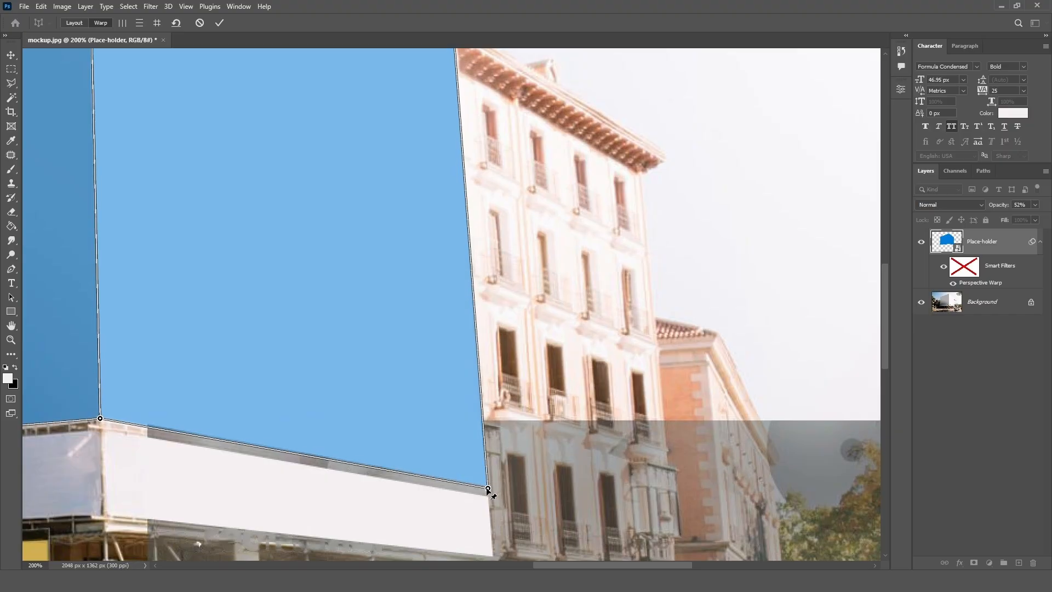
scroll(471, 442, up, 6)
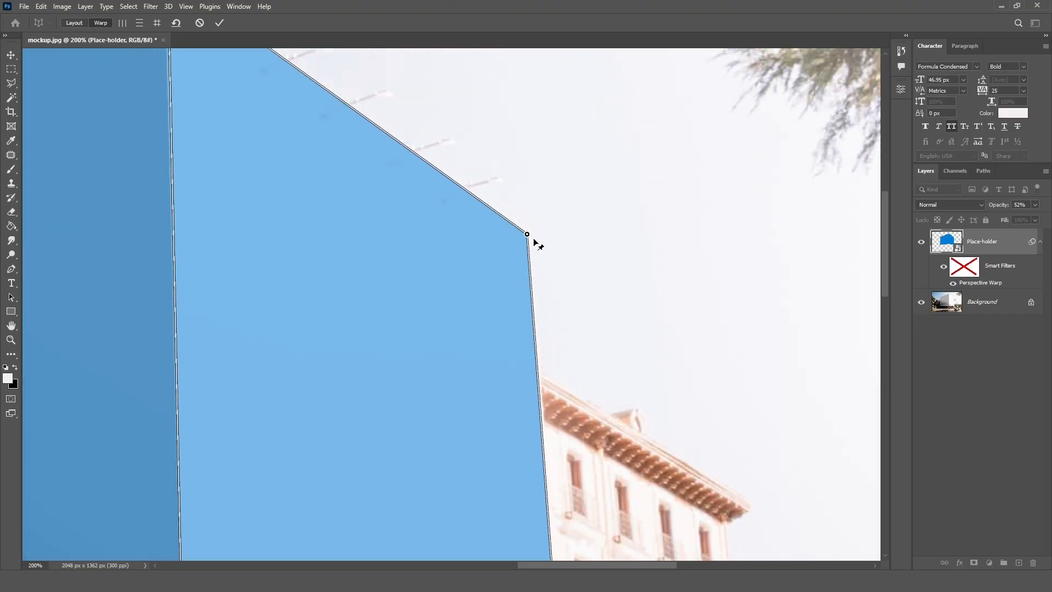
drag(527, 234, 531, 236)
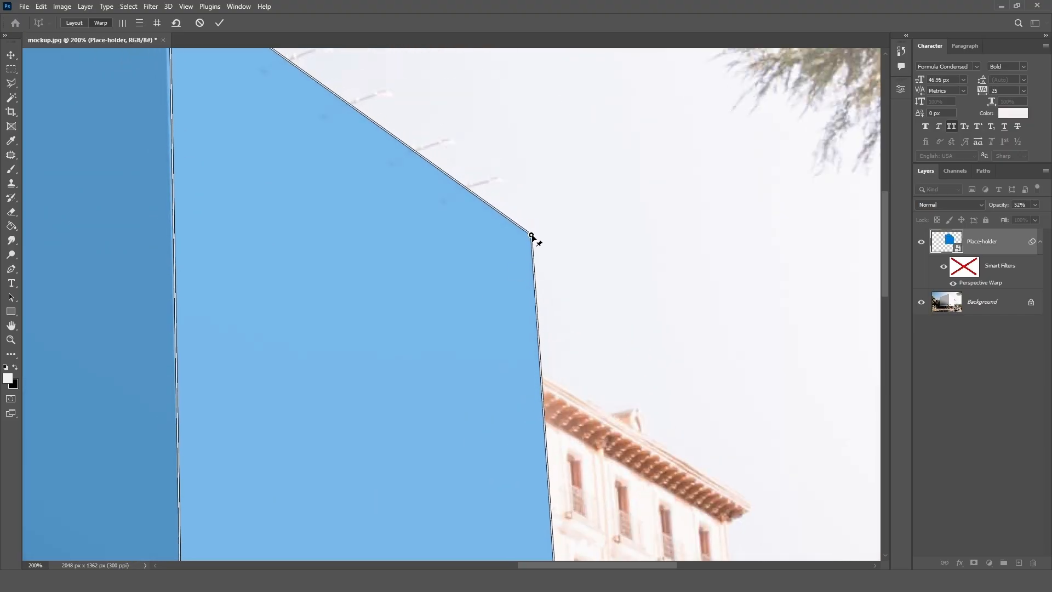
Adjust the upper pin at the building's front corner to meet the roof edge, and apply the perspective warp.
drag(324, 181, 440, 370)
drag(291, 167, 288, 164)
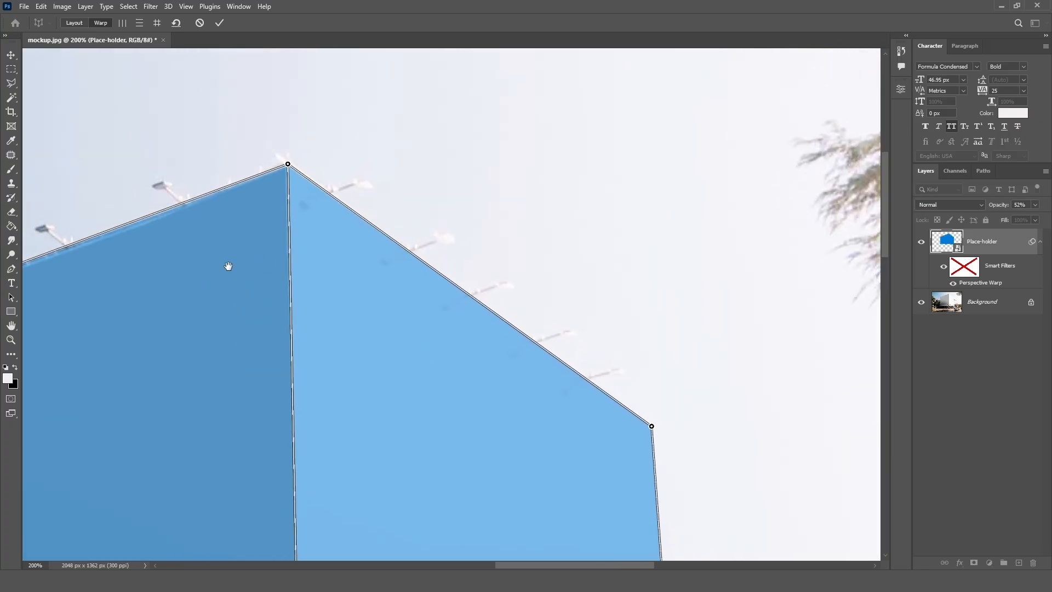
drag(228, 265, 689, 199)
drag(275, 288, 267, 76)
drag(307, 548, 279, 313)
drag(541, 322, 430, 365)
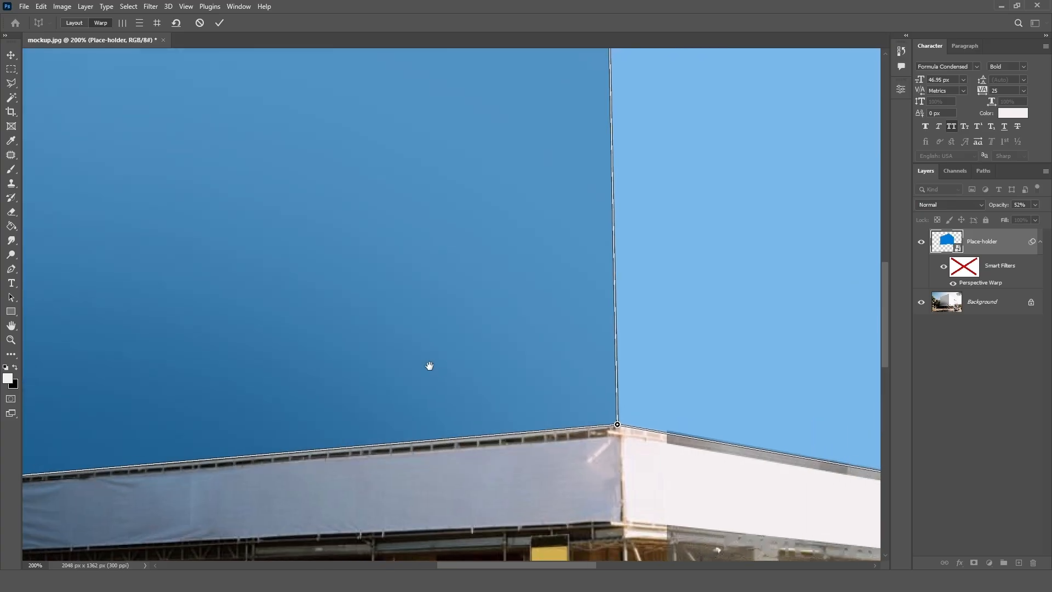
key(ctrl+minus)
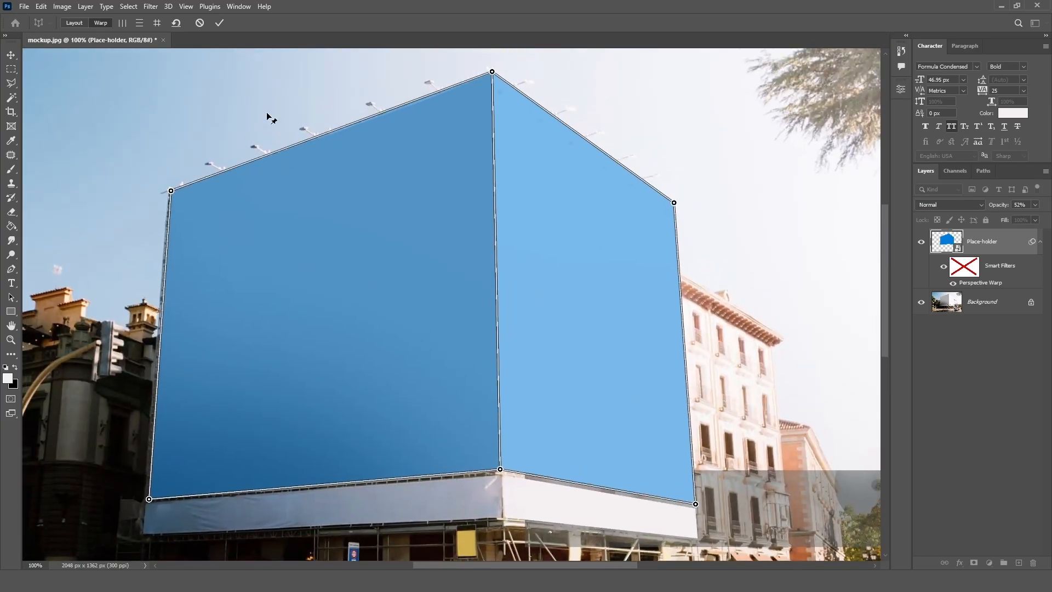
click(219, 22)
Raise the Place-holder layer's opacity to 100%.
drag(527, 165, 492, 184)
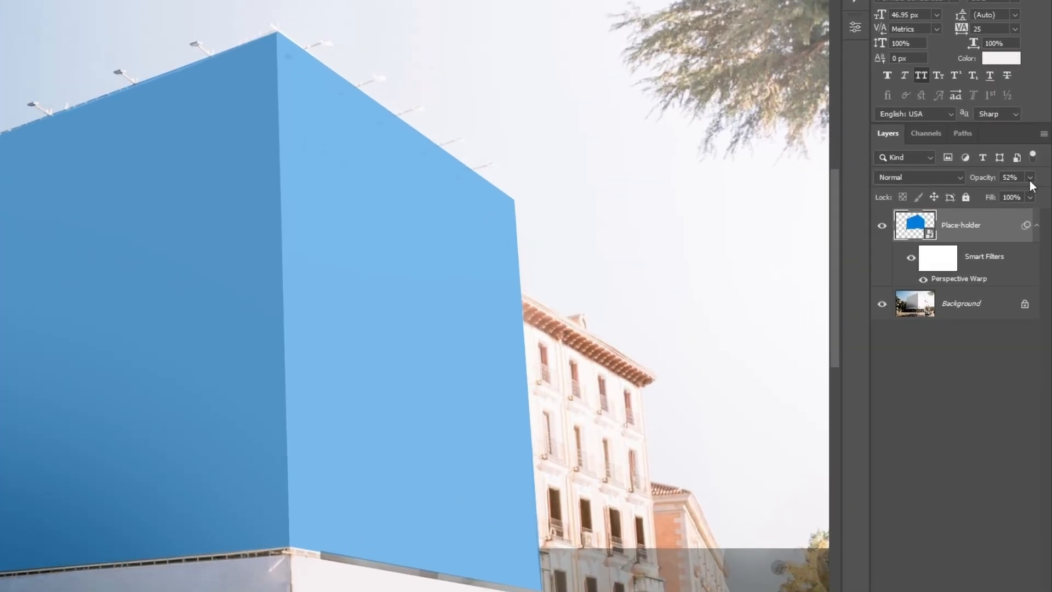
click(1030, 178)
drag(1022, 195, 1049, 200)
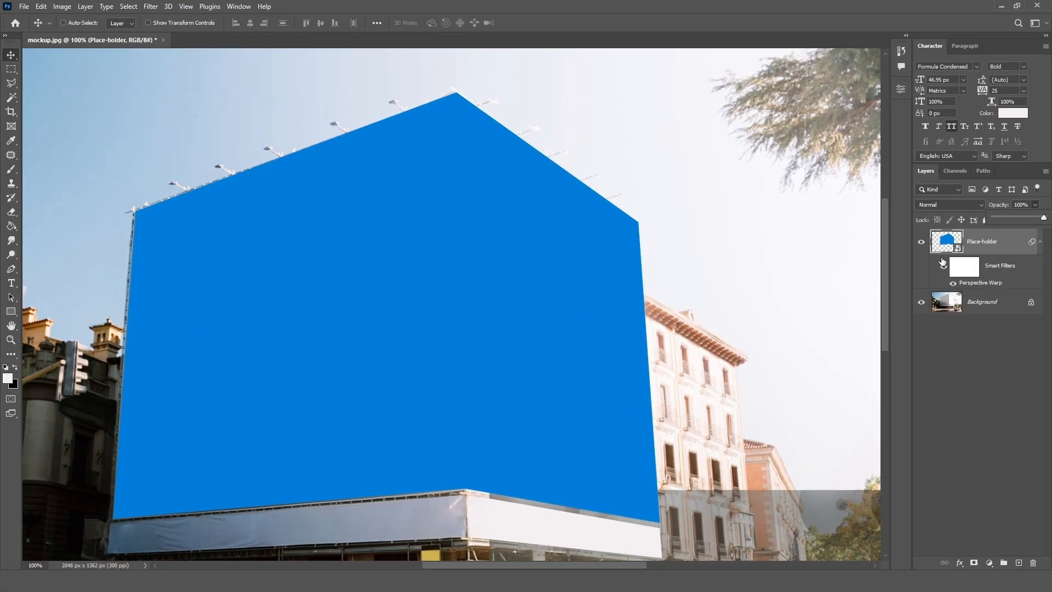
click(983, 250)
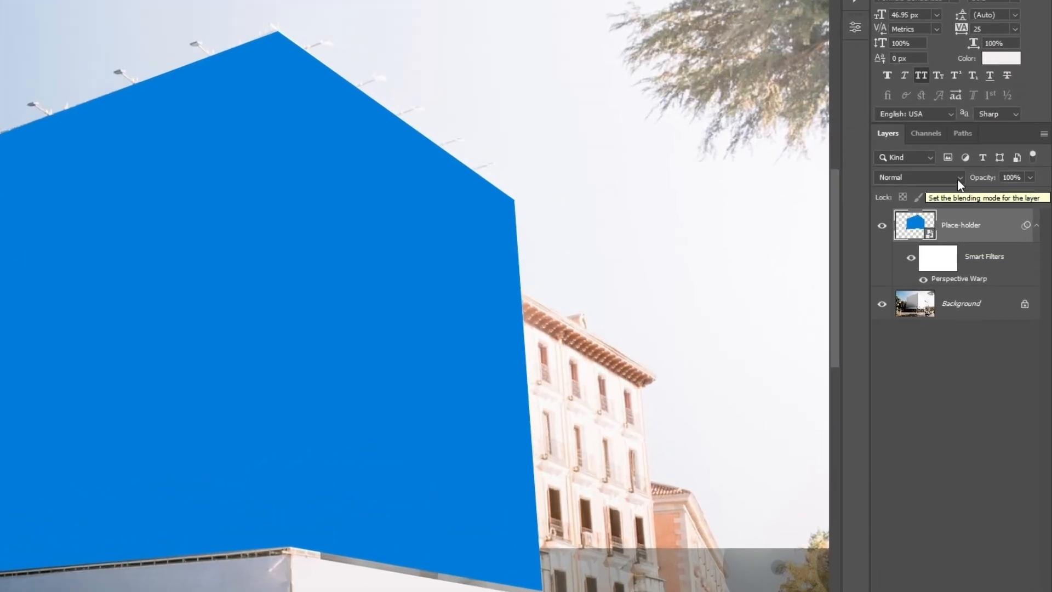
Set the Place-holder layer's blend mode to Multiply.
click(957, 179)
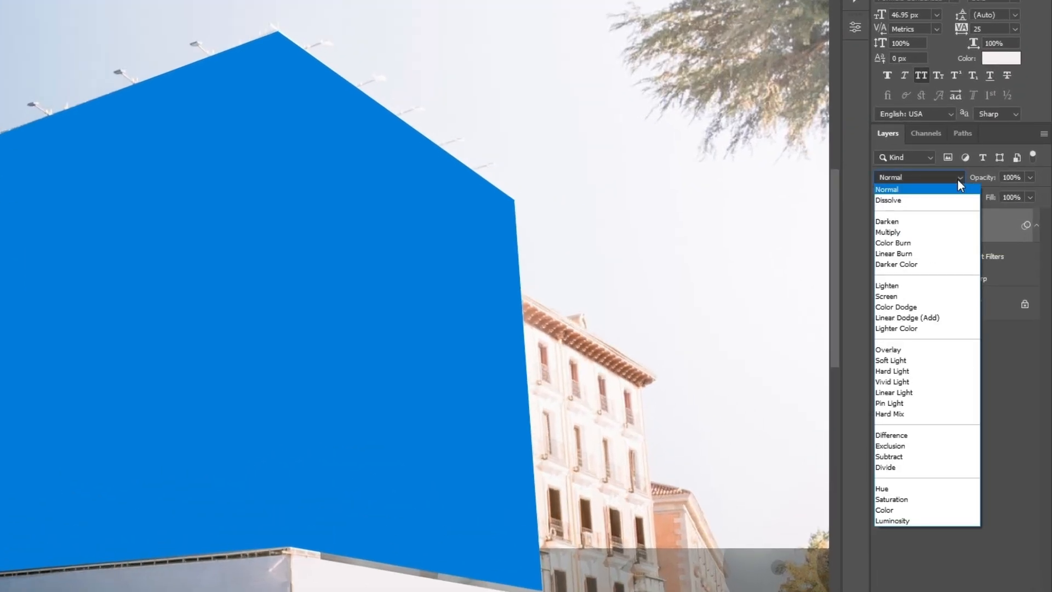
click(961, 233)
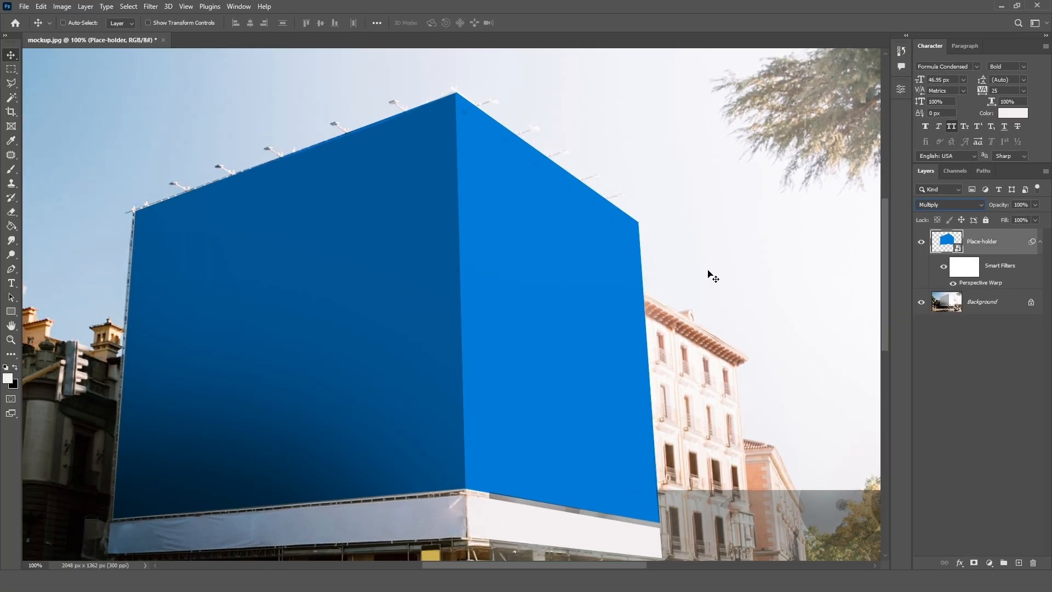
drag(486, 235, 537, 236)
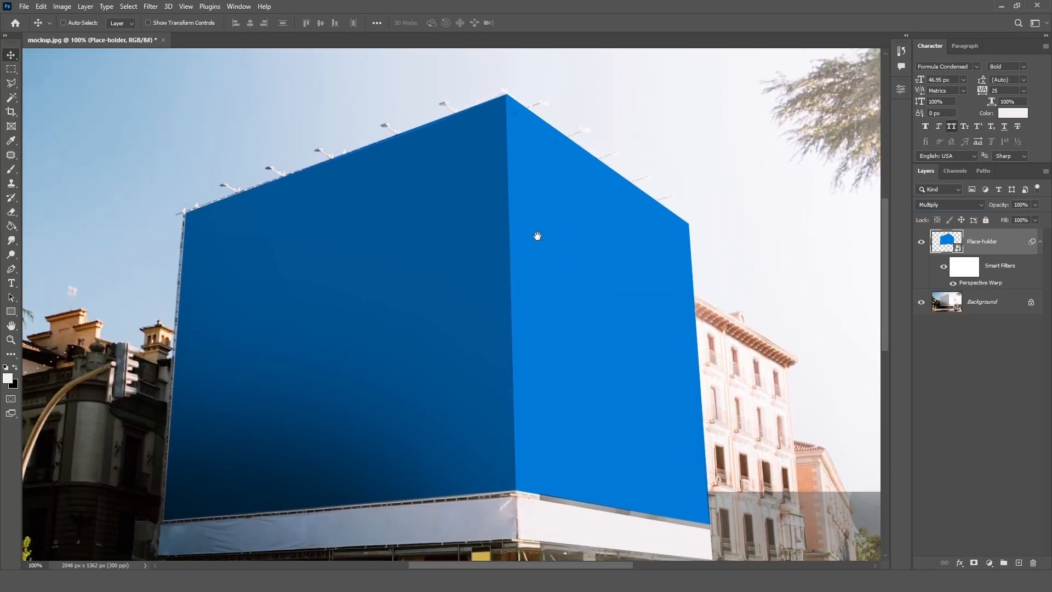
key(ctrl+0)
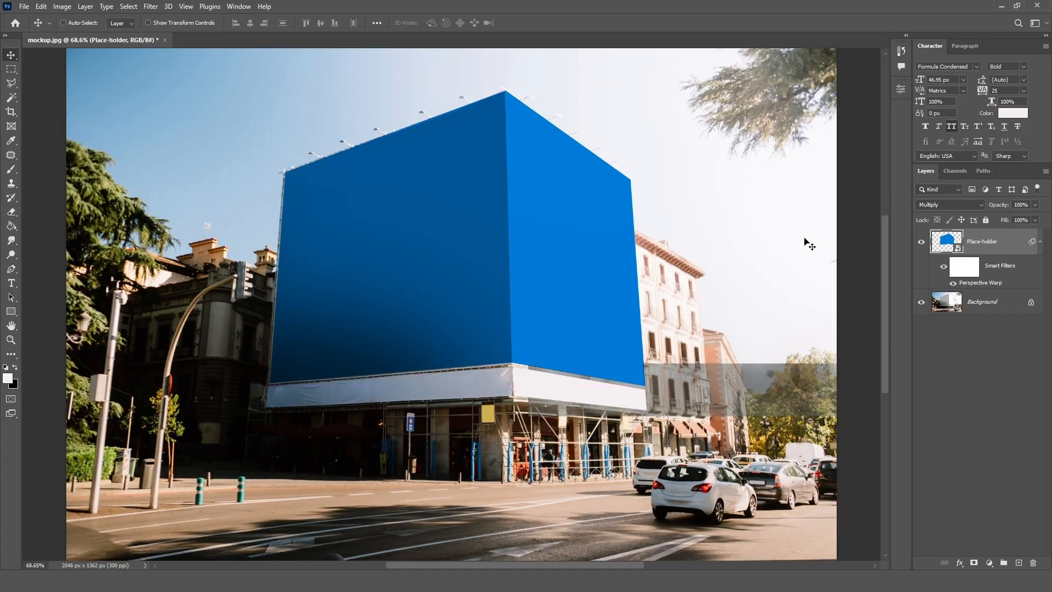
Open the Place-holder smart object's contents and place the burger ad image from its folder over the whole blue rectangle.
double_click(958, 247)
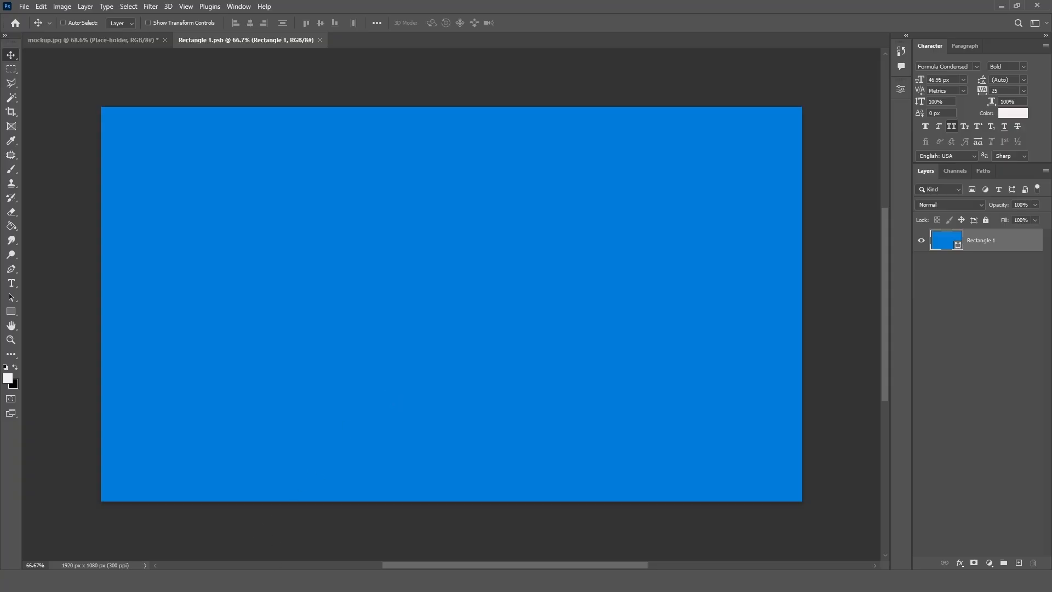
key(alt+Tab)
click(192, 127)
drag(192, 127, 477, 308)
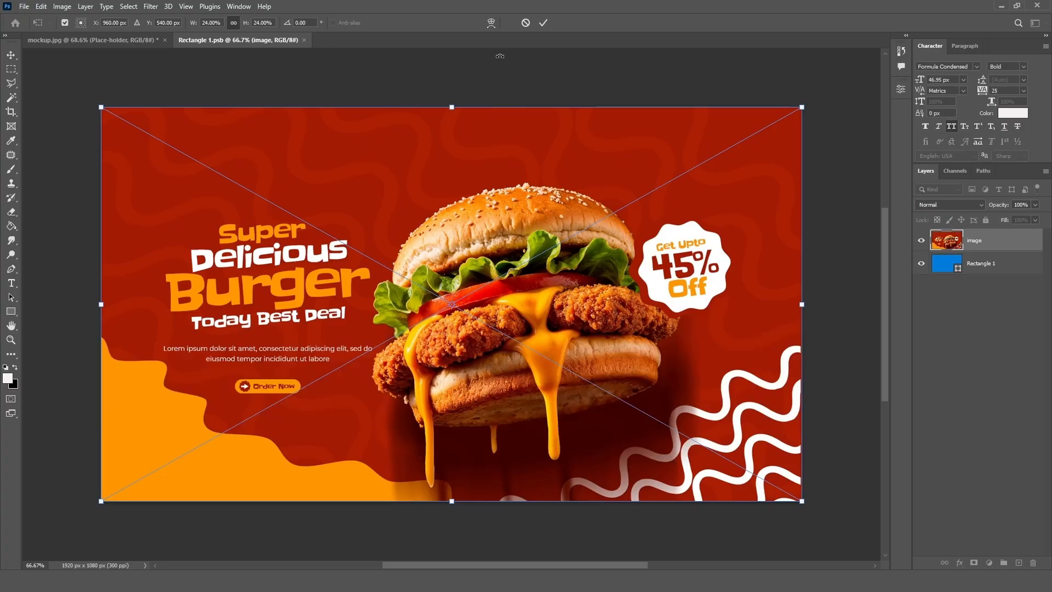
click(543, 22)
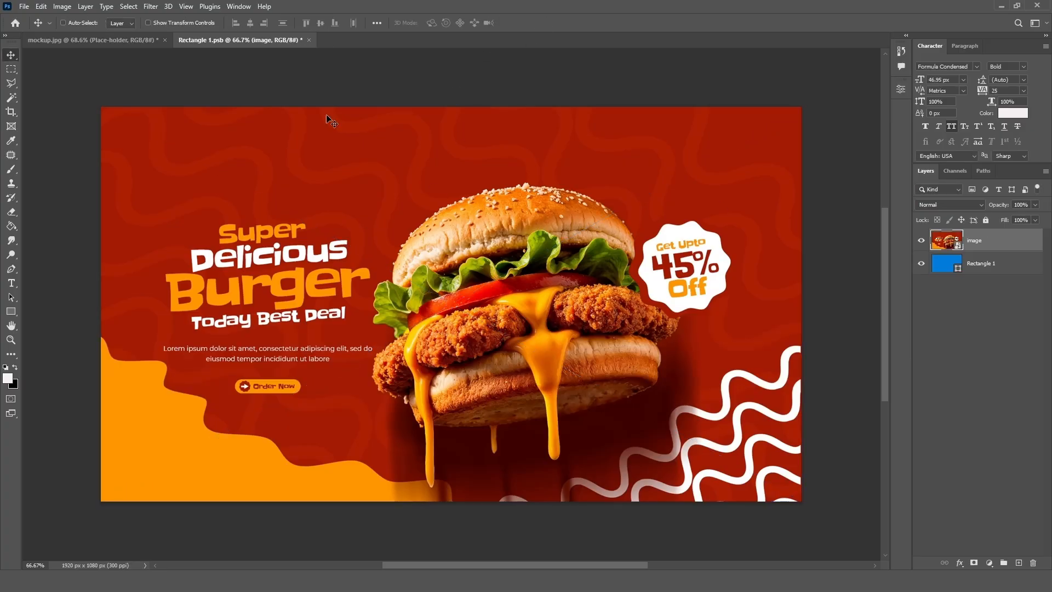
Save the smart object's contents and close it to update the billboard in the mockup.
click(24, 7)
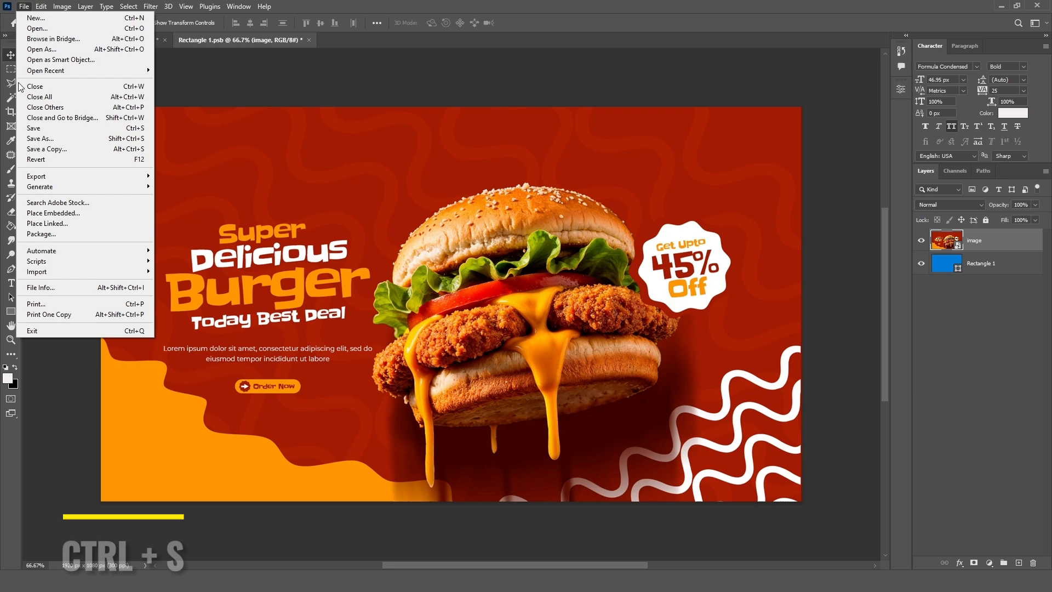
click(27, 129)
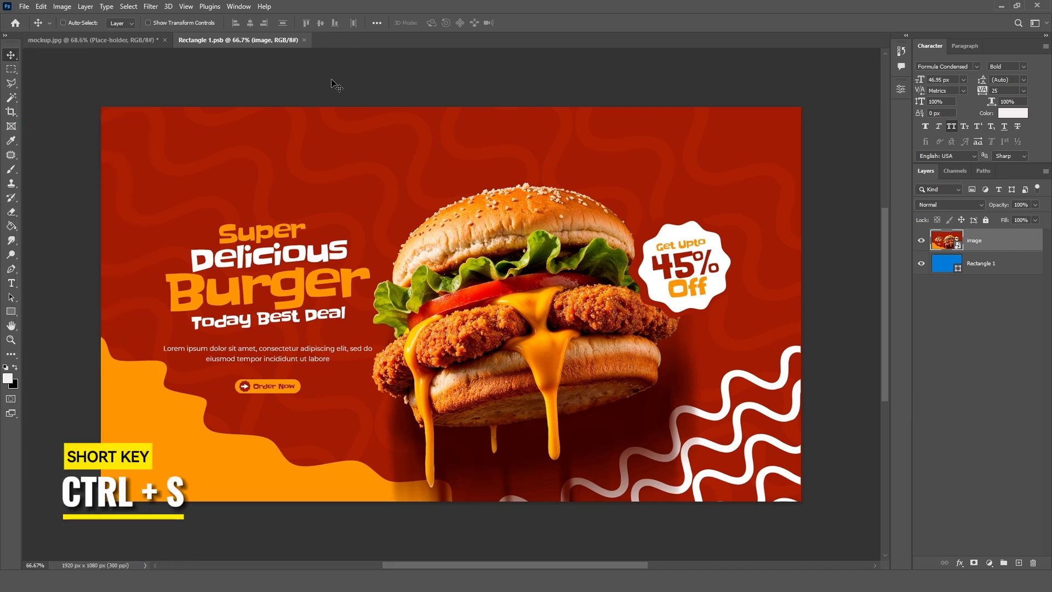
click(305, 40)
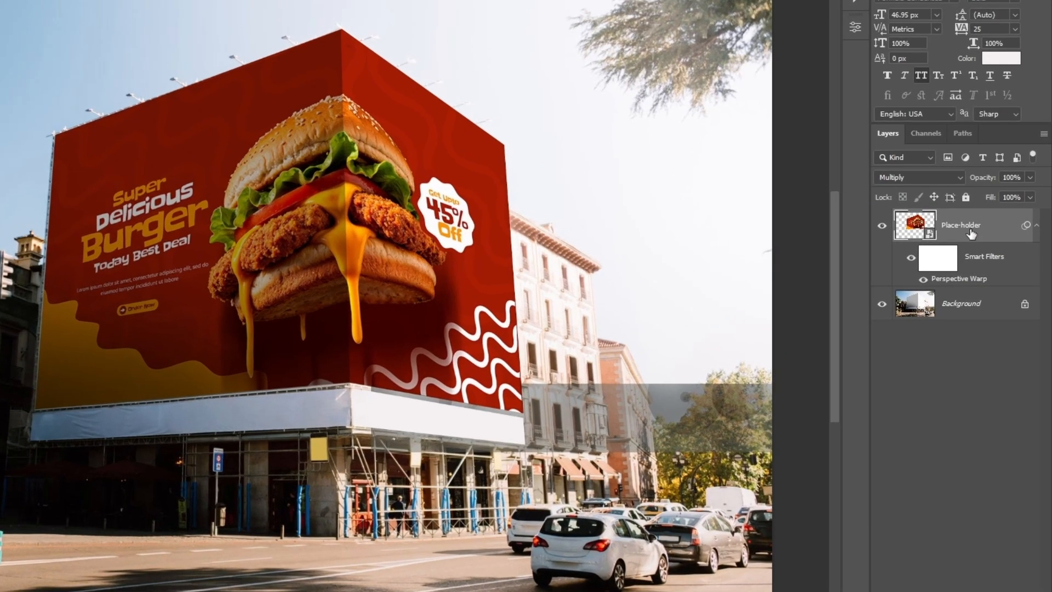
Copy the placeholder-shaped area of the Background onto two new layers and move both above the Place-holder layer.
ctrl+click(918, 227)
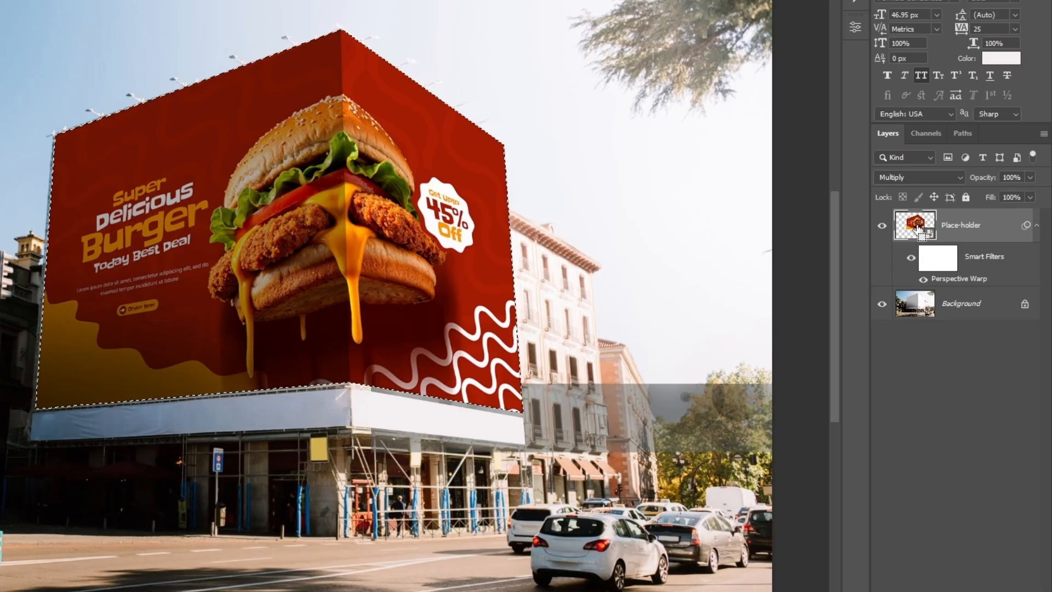
click(964, 317)
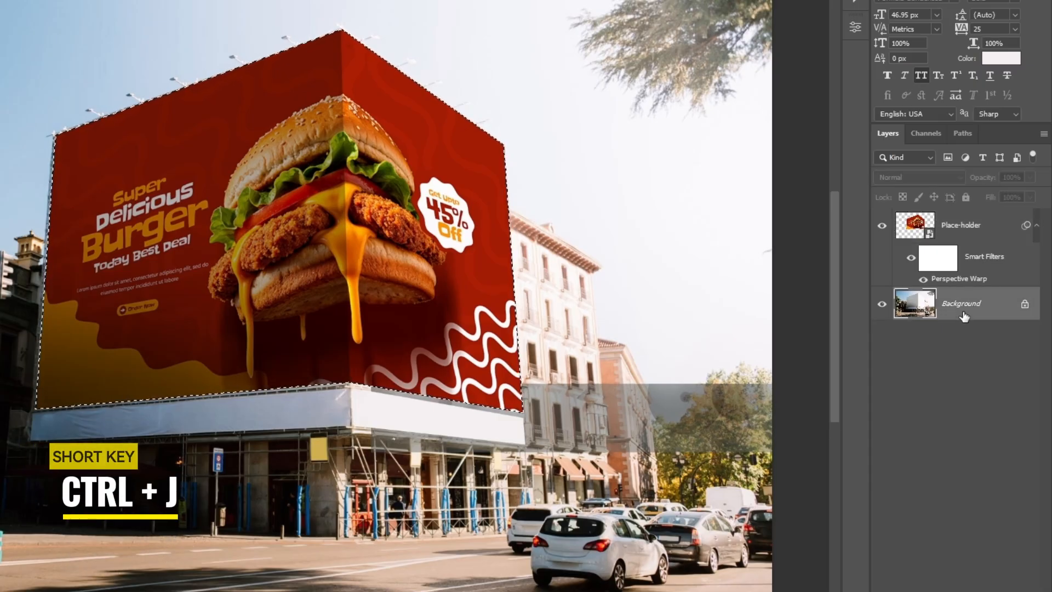
key(ctrl+j)
key(ctrl+j)
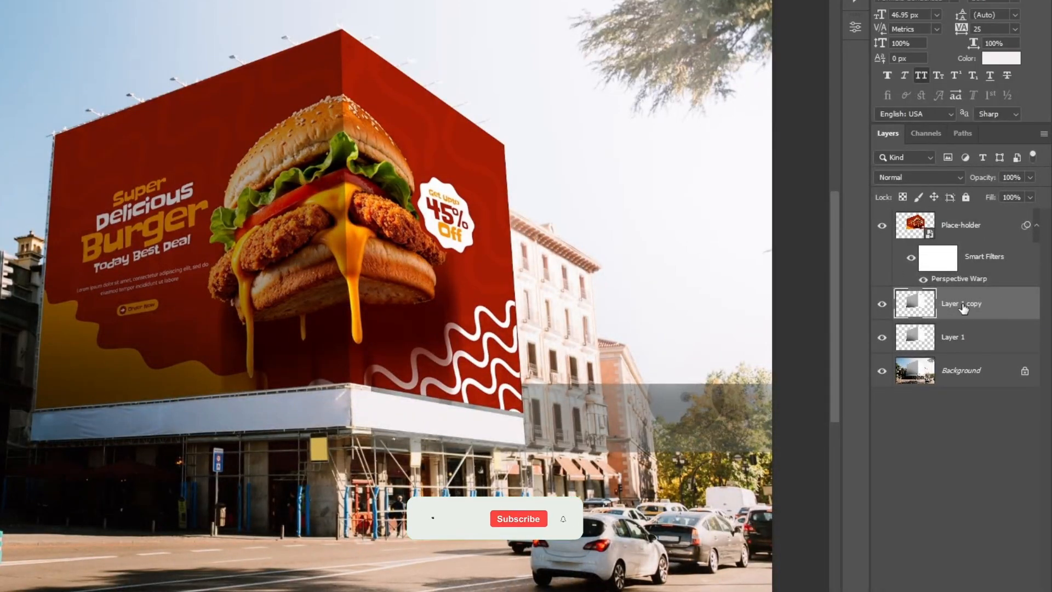
shift+click(986, 345)
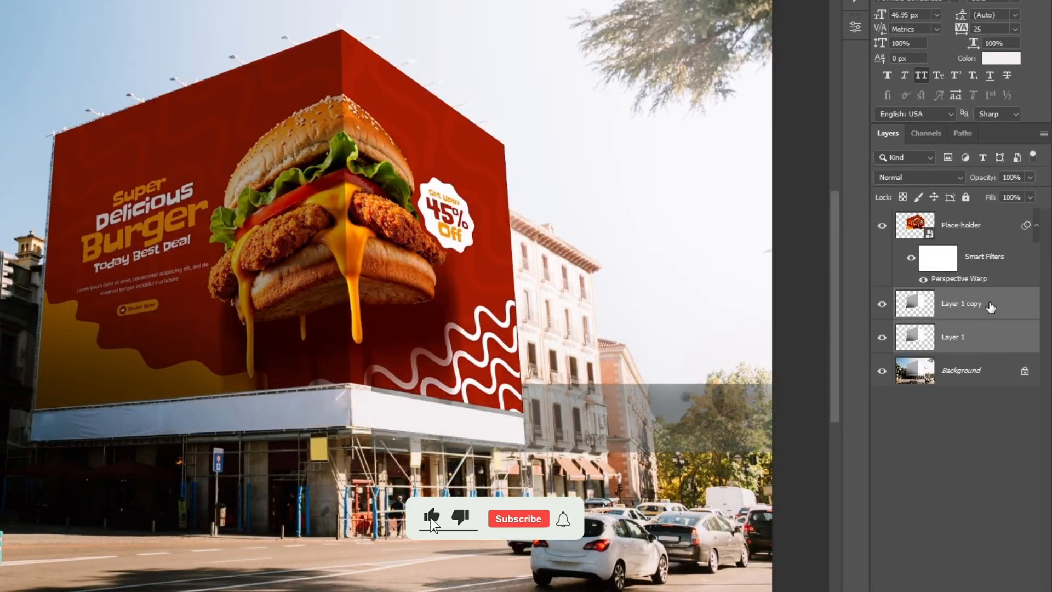
drag(988, 307, 987, 211)
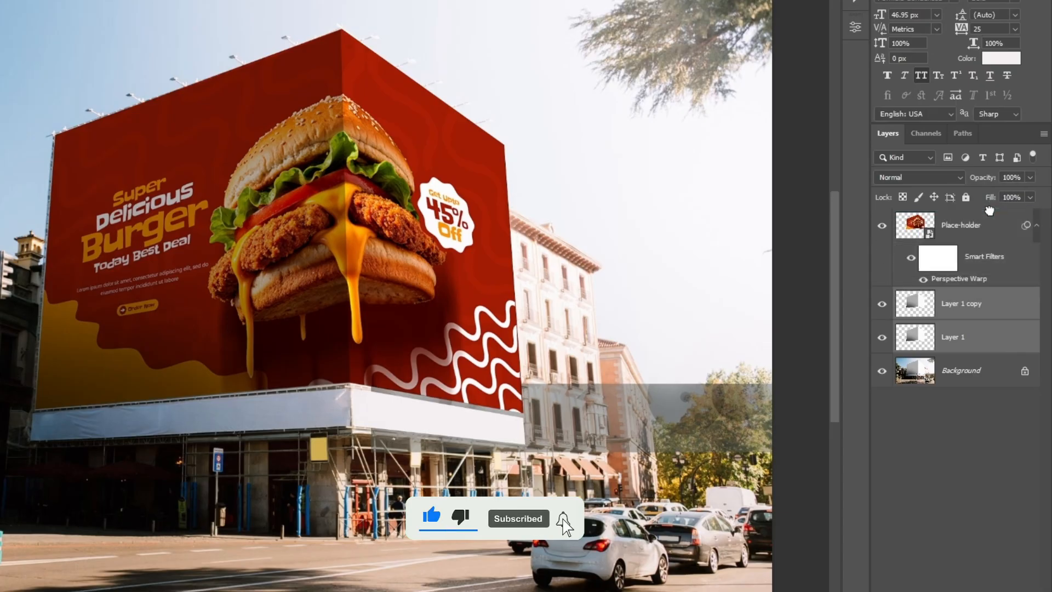
Rename the upper copied layer Highlights and the lower one Shadowa.
click(967, 231)
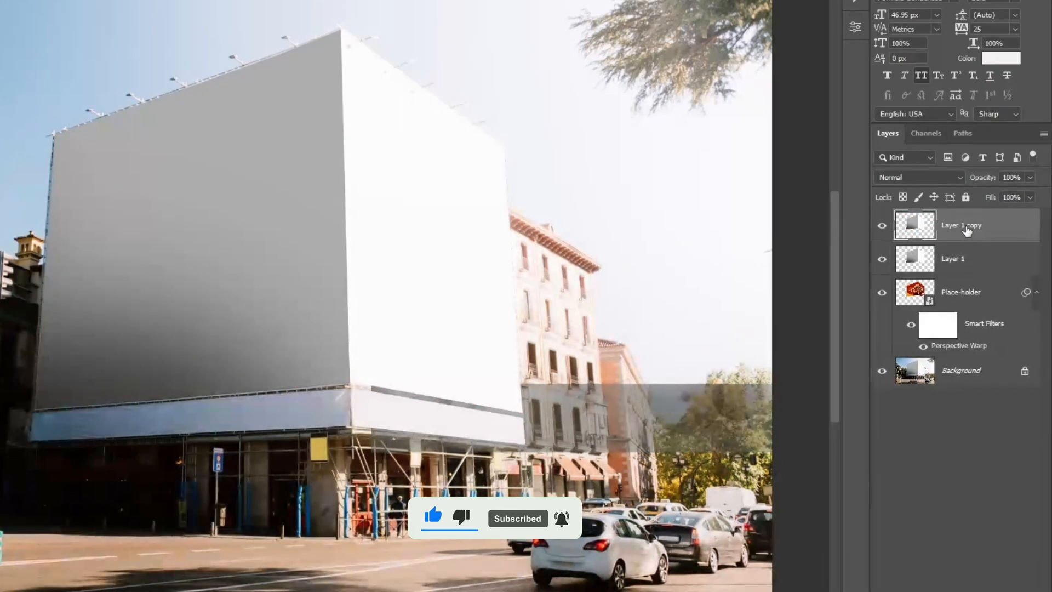
double_click(970, 224)
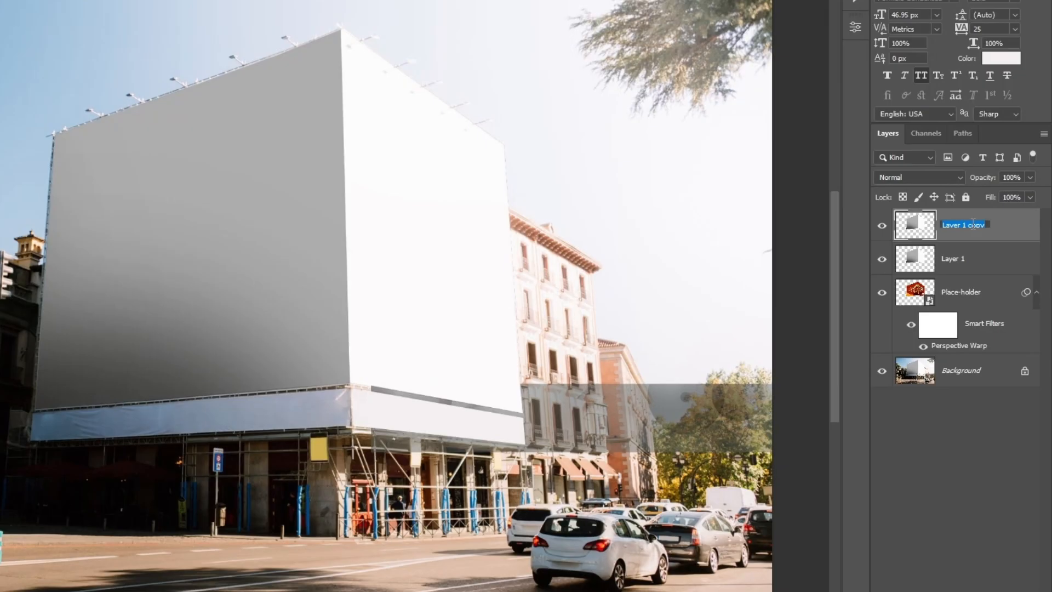
text(Highlights)
key(Return)
click(961, 264)
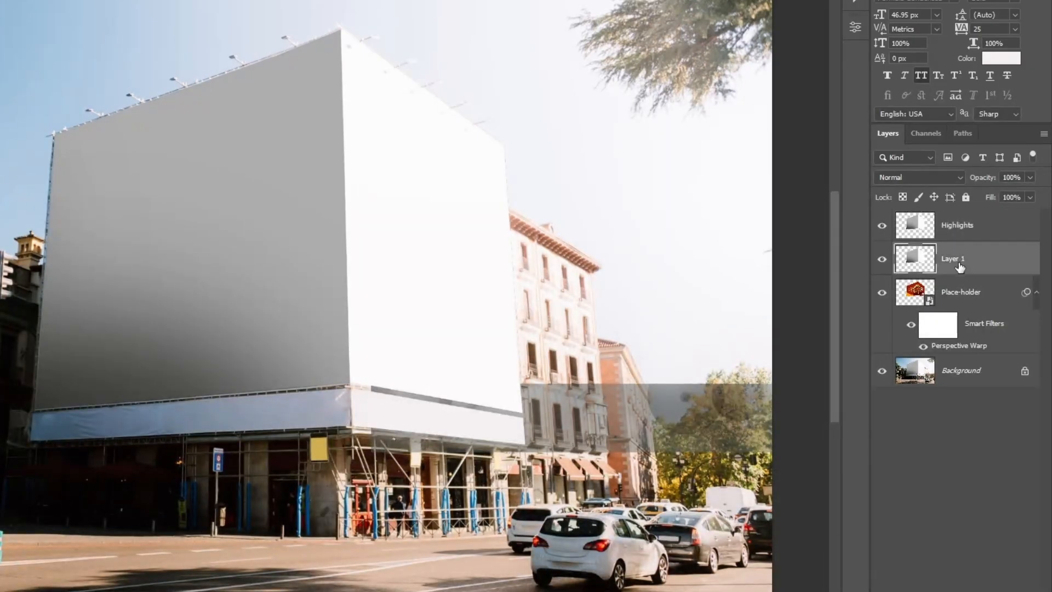
double_click(959, 266)
text(Shadows)
key(Return)
With the Highlights layer hidden, set the Shadowa layer's blend mode to Linear Burn.
click(963, 179)
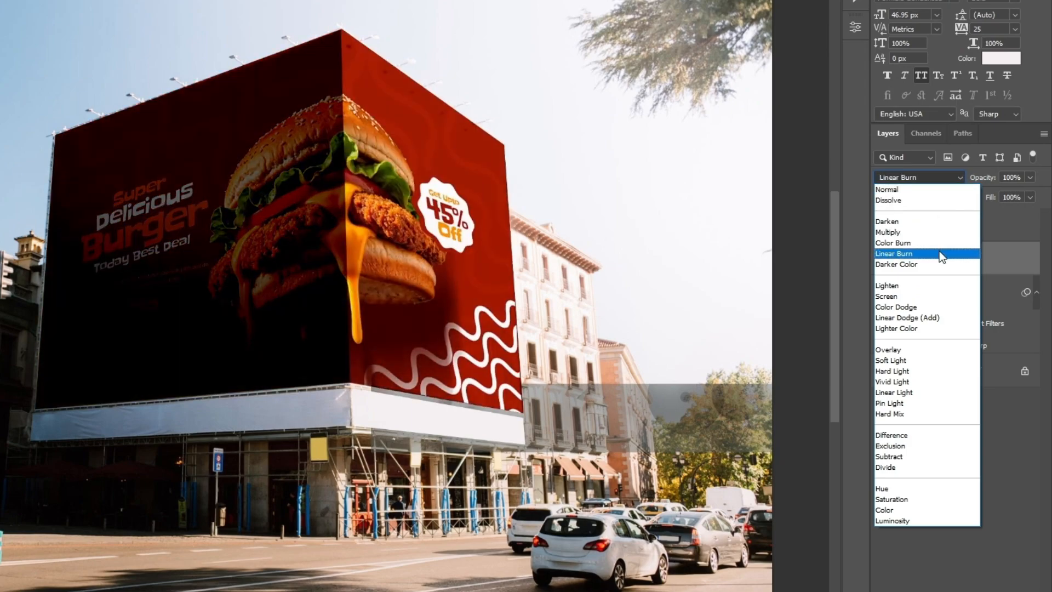
click(939, 253)
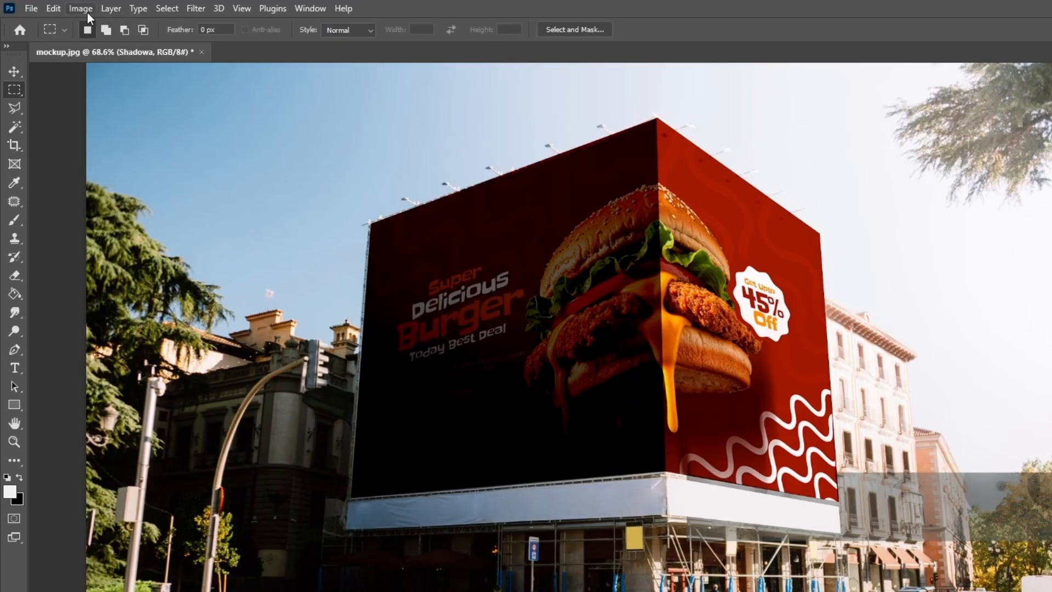
Brighten the Shadowa layer with Curves, mapping input 96 to output 209 and lowering the white input point, and set its fill to 26%.
click(87, 11)
mouse_move(109, 47)
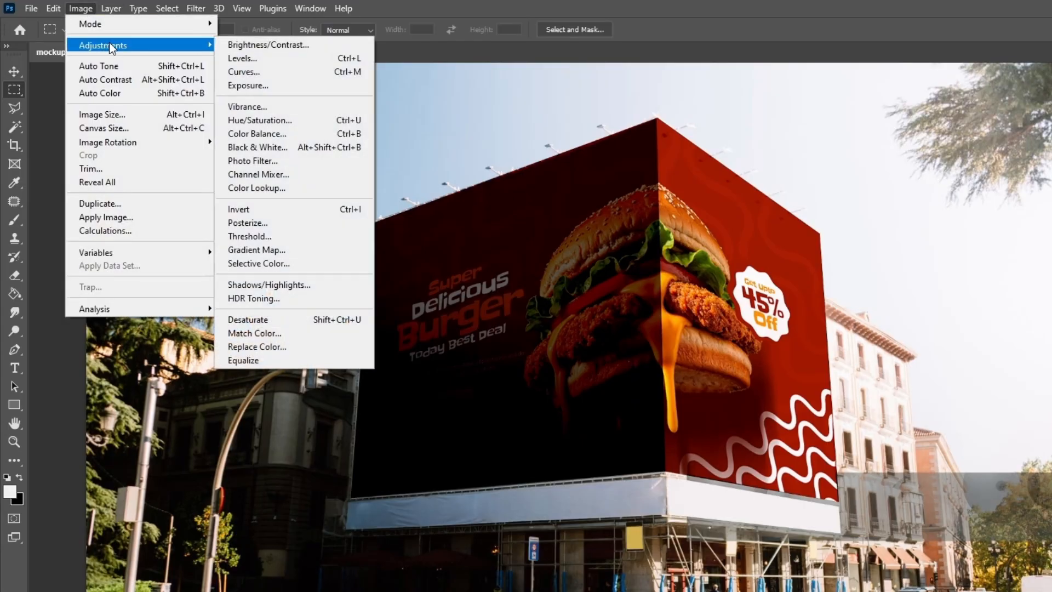
click(261, 71)
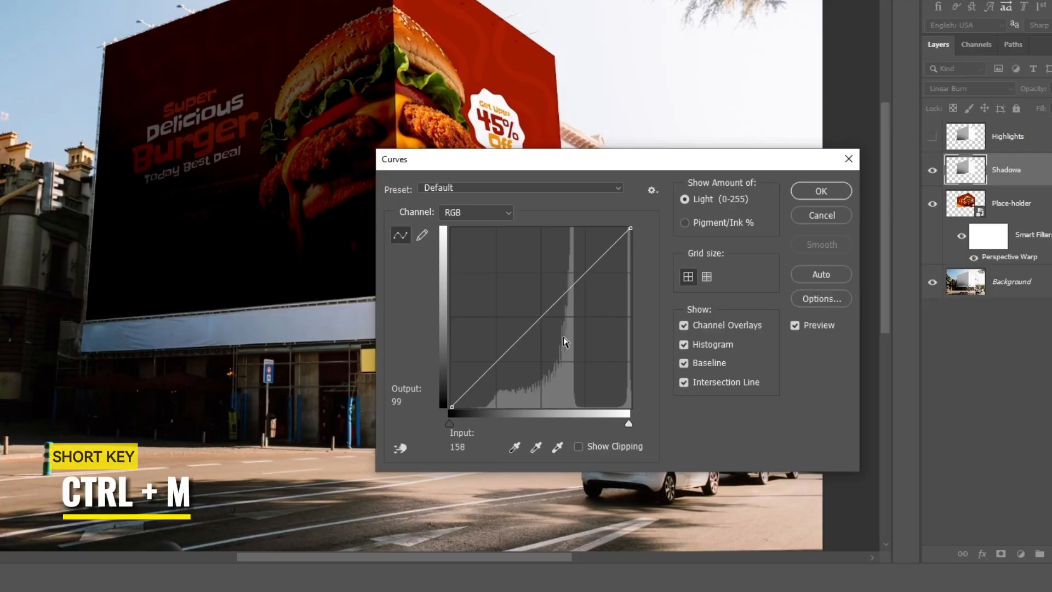
drag(548, 309, 531, 282)
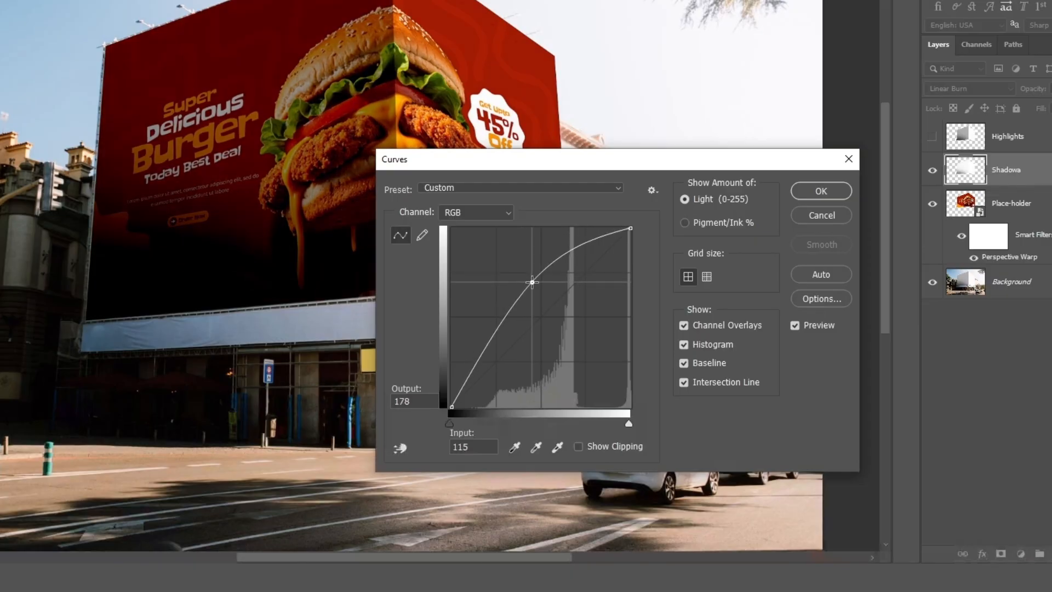
mouse_move(449, 423)
mouse_down()
mouse_move(477, 424)
mouse_move(450, 421)
mouse_up()
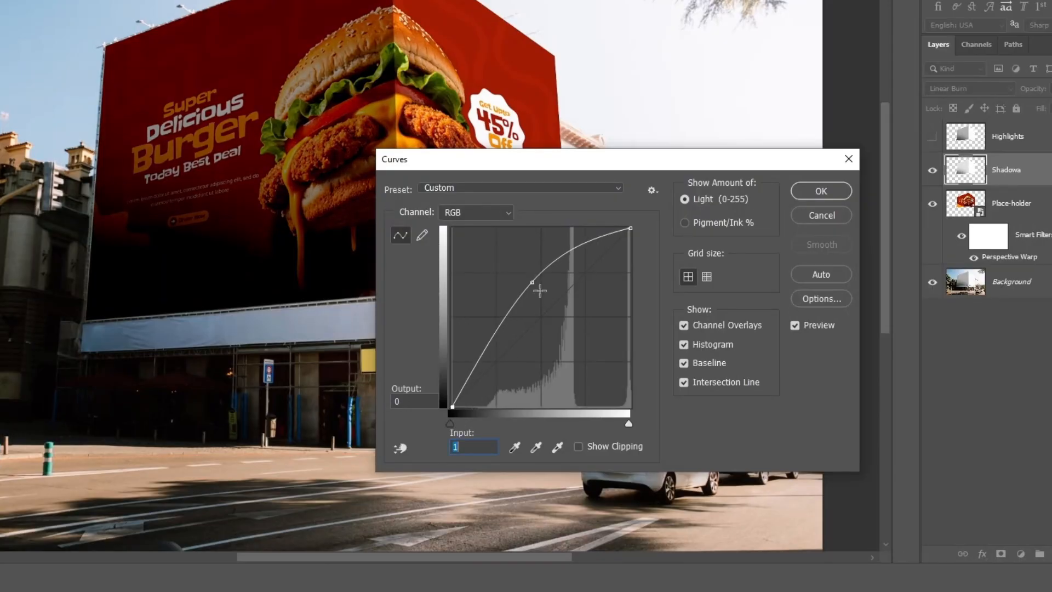
drag(534, 284, 537, 289)
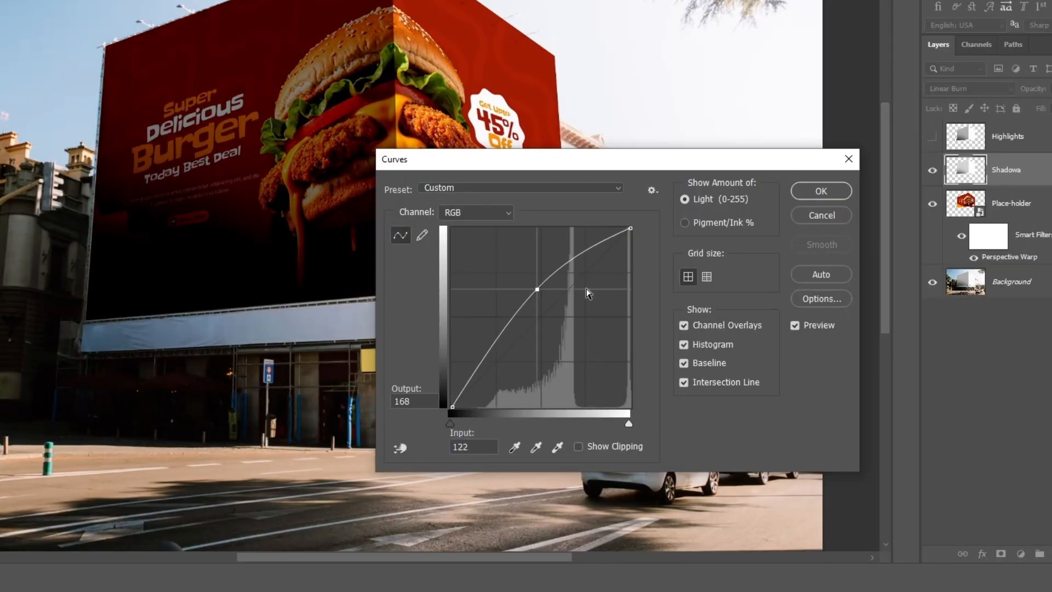
drag(628, 424, 580, 418)
drag(533, 293, 518, 260)
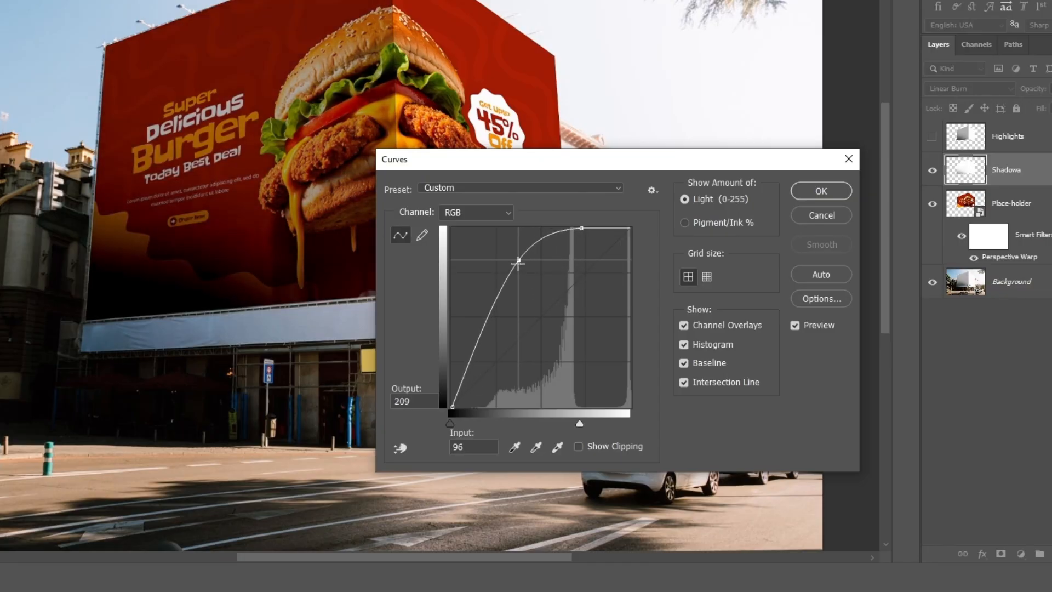
click(837, 191)
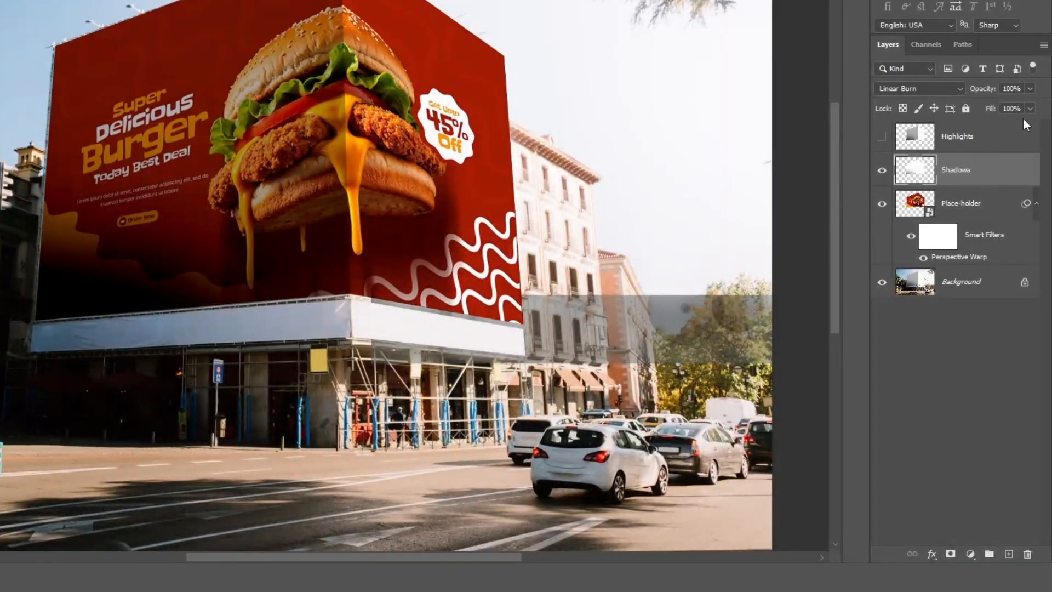
click(1030, 108)
drag(1009, 124, 1008, 124)
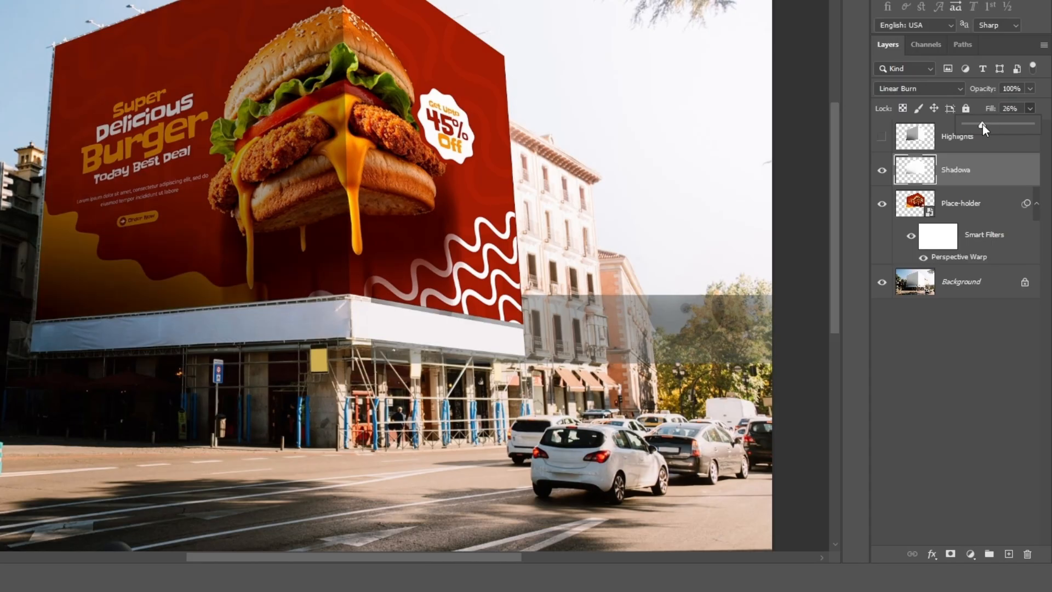
Make the Highlights layer visible and set its blend mode to Linear Dodge (Add).
click(986, 146)
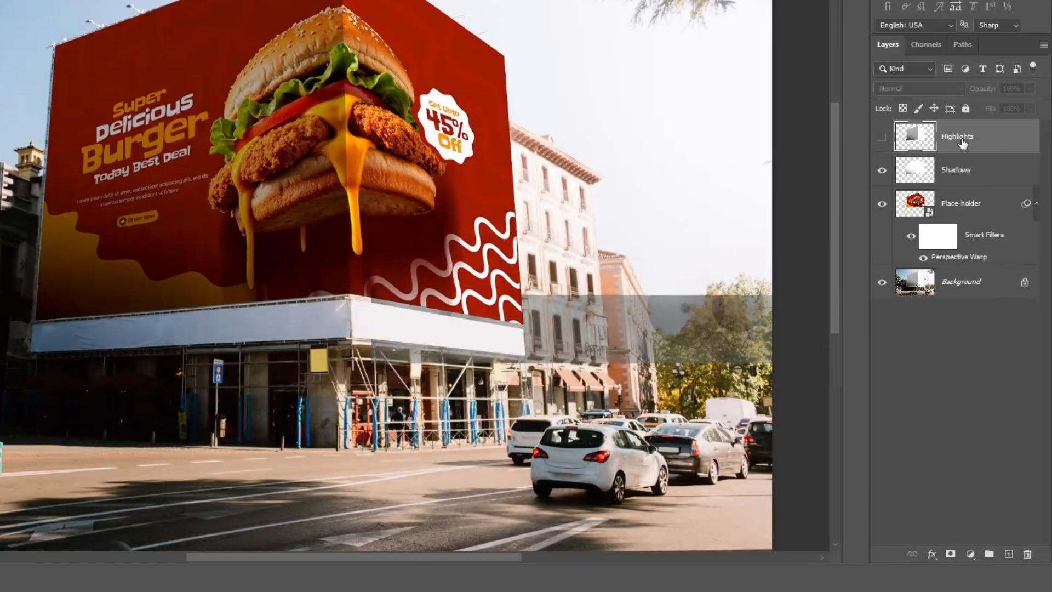
click(882, 138)
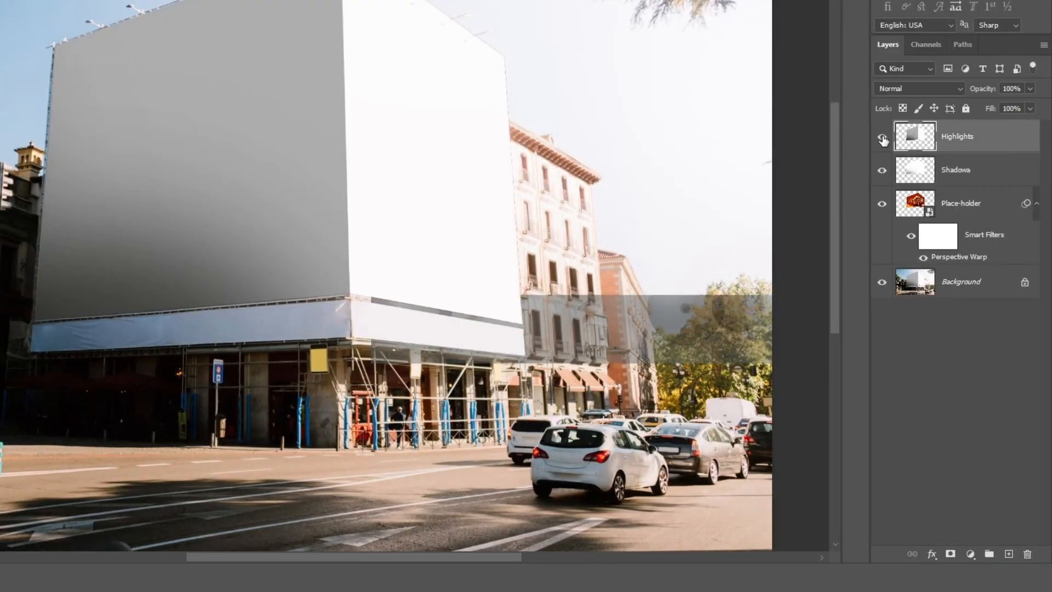
click(915, 87)
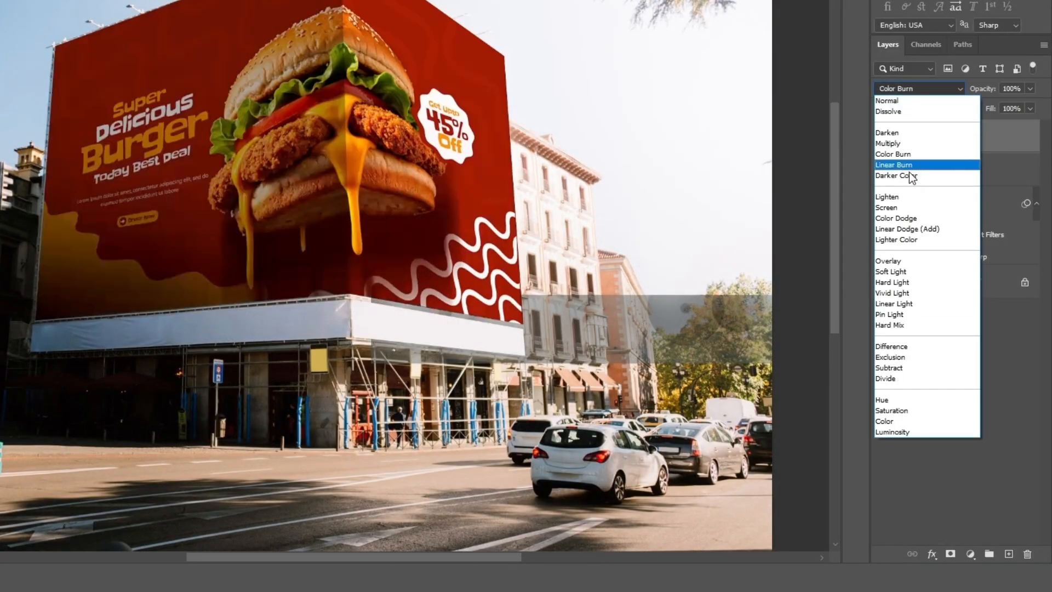
click(916, 230)
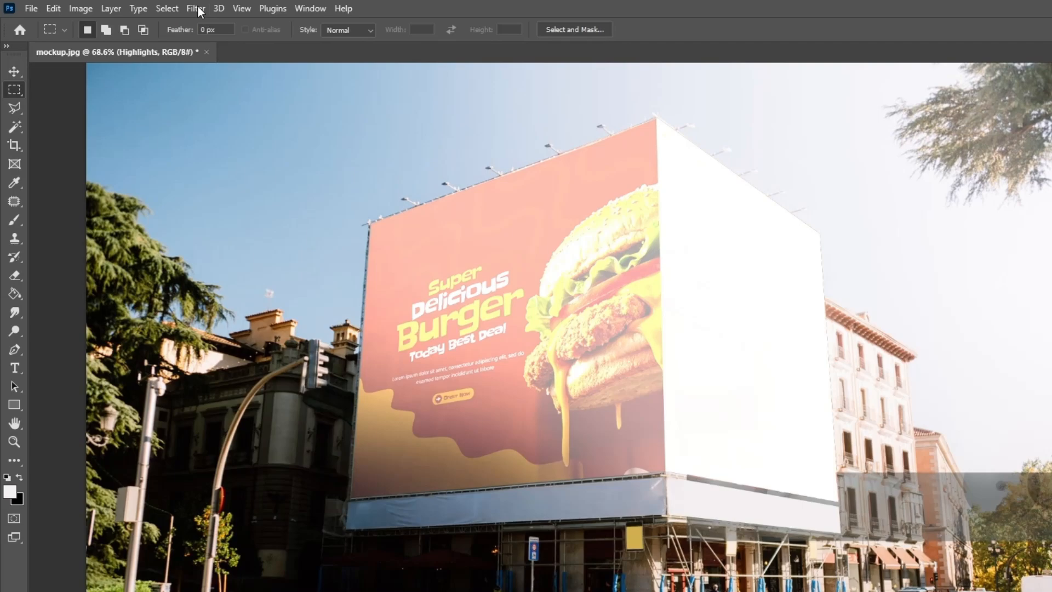
Darken the Highlights layer with Curves, lowering the white endpoint to output about 100 and mapping input 151 to output 23.
click(73, 8)
mouse_move(100, 48)
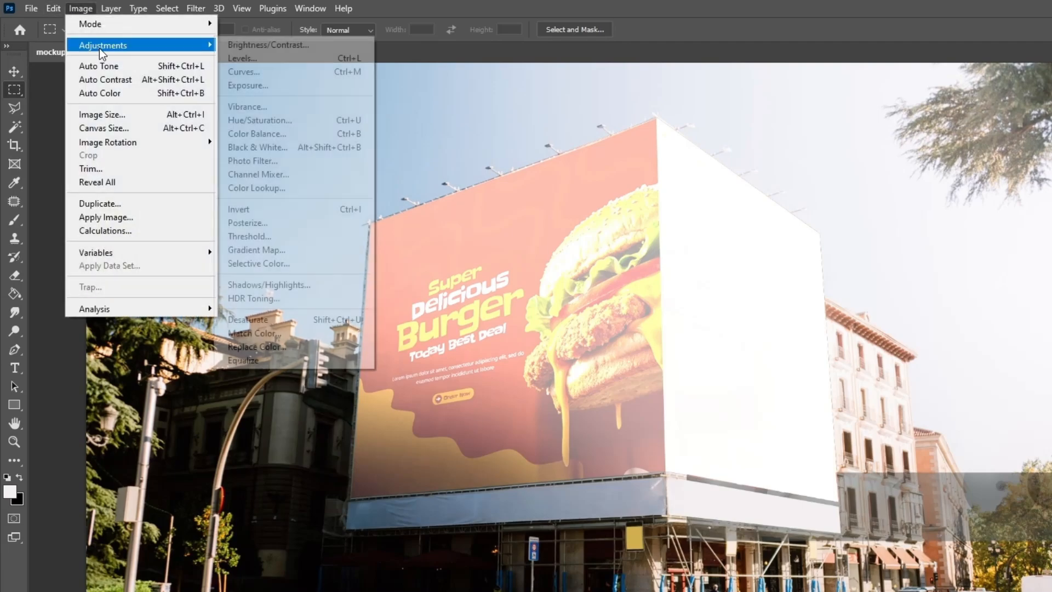
click(267, 70)
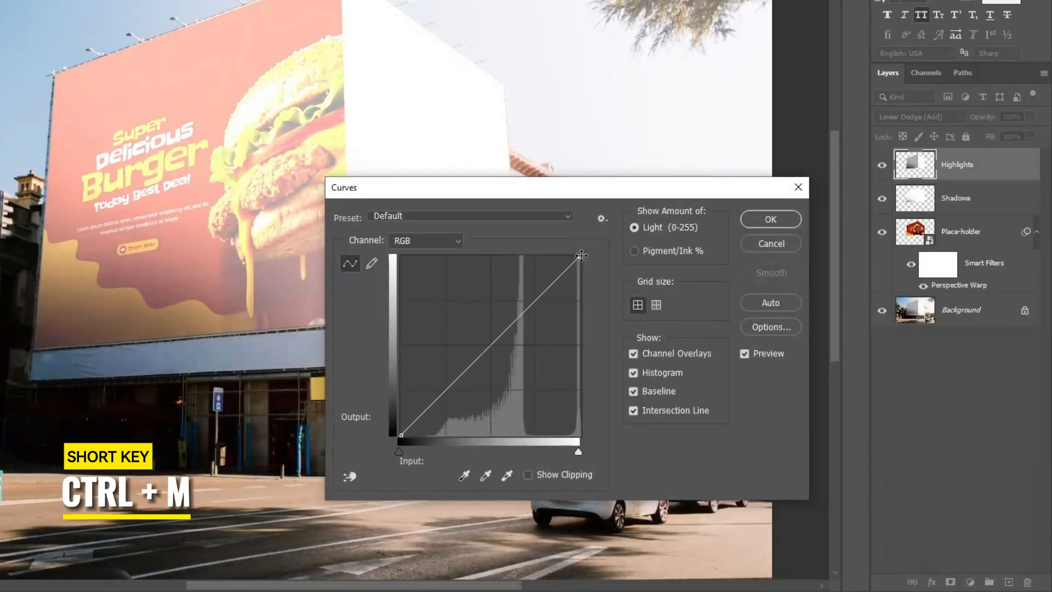
drag(581, 255, 579, 328)
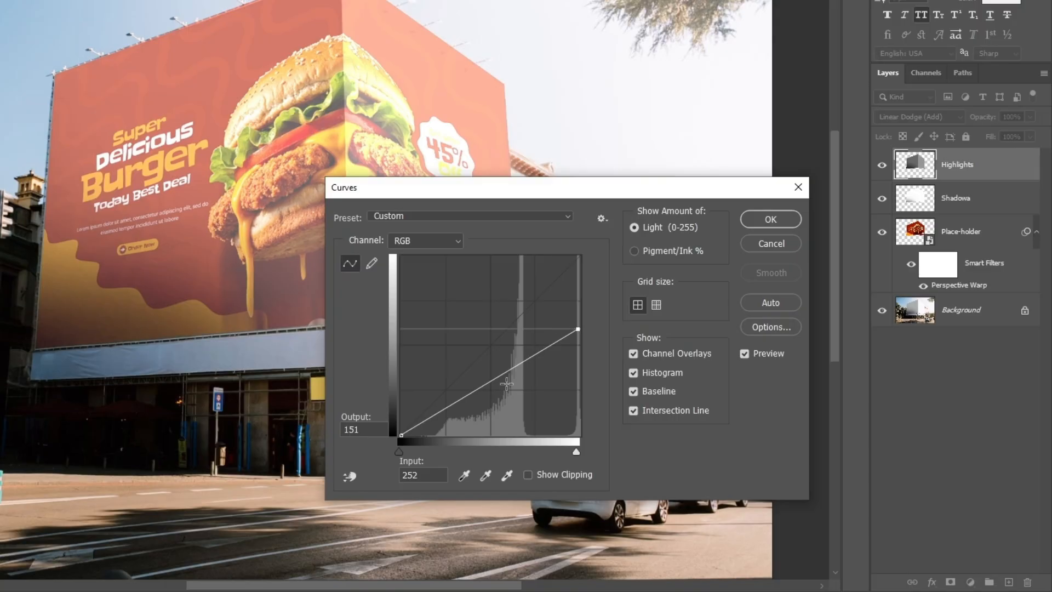
drag(500, 375, 501, 403)
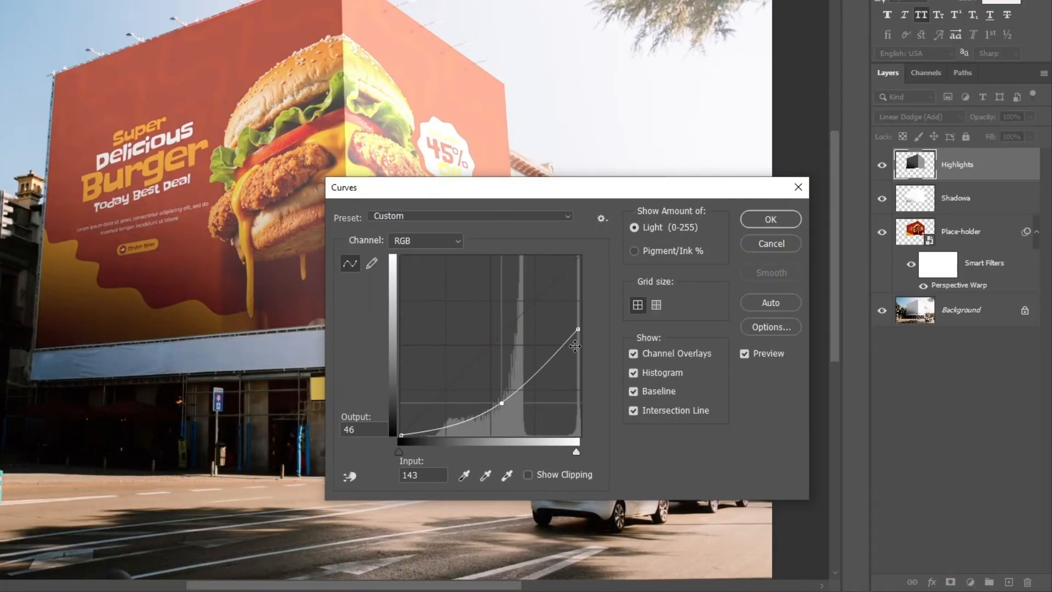
drag(577, 329, 580, 354)
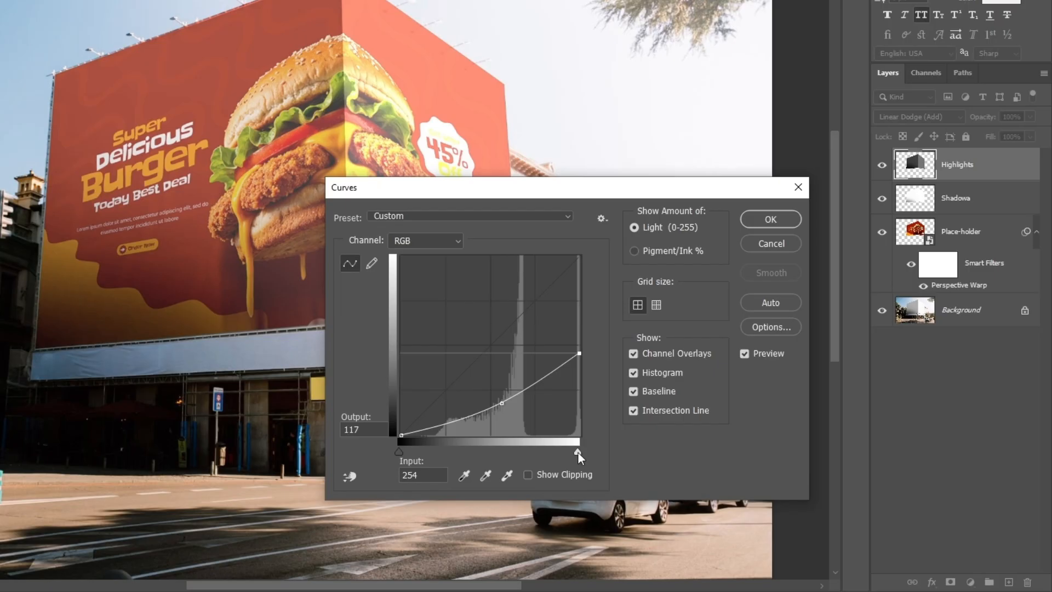
mouse_move(577, 453)
mouse_down()
mouse_move(557, 454)
mouse_move(587, 455)
mouse_up()
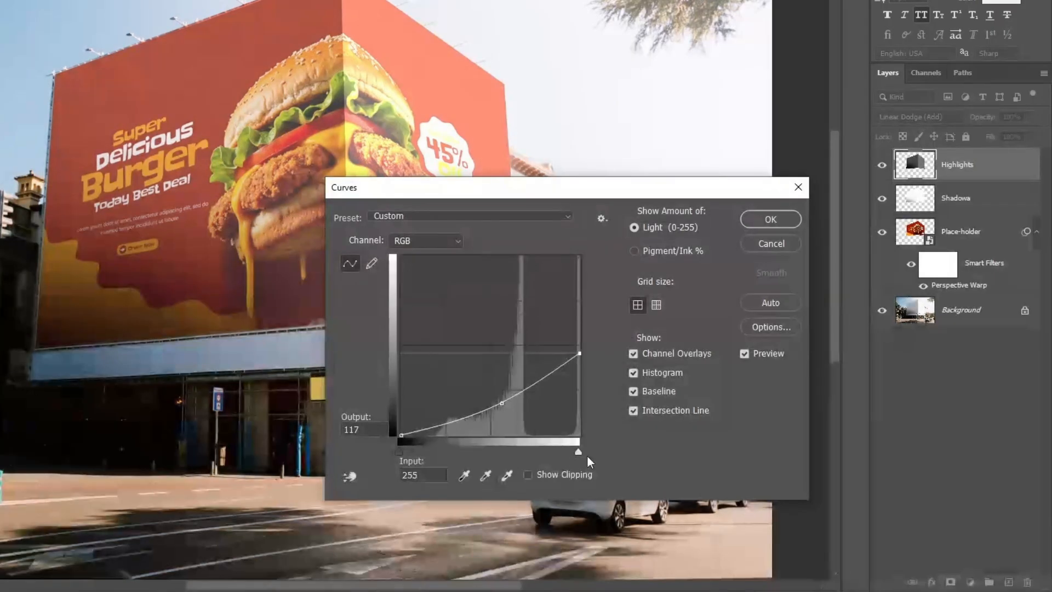
drag(579, 353, 578, 365)
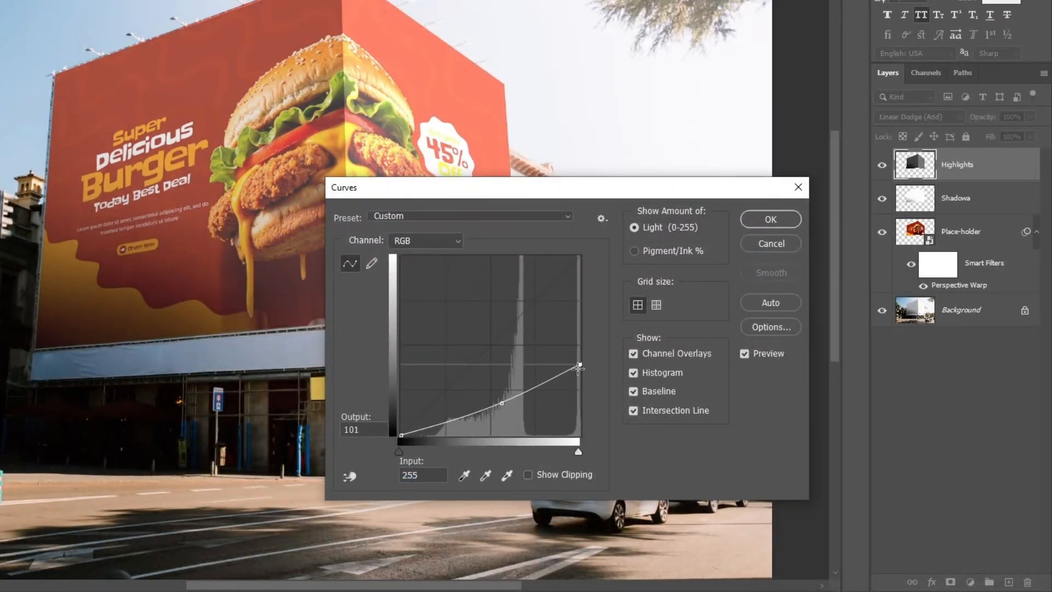
drag(499, 403, 507, 419)
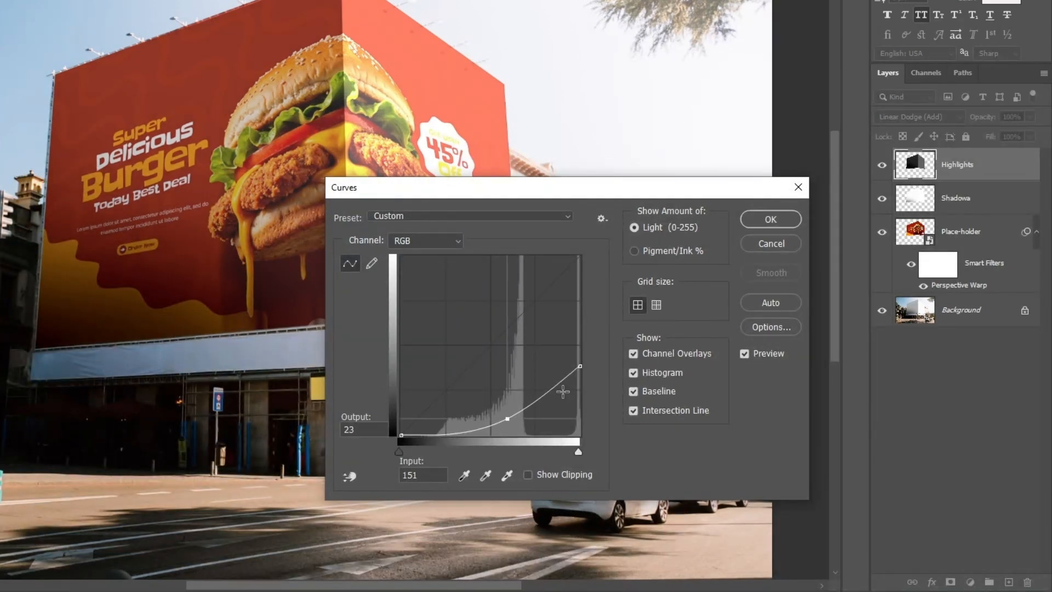
click(759, 220)
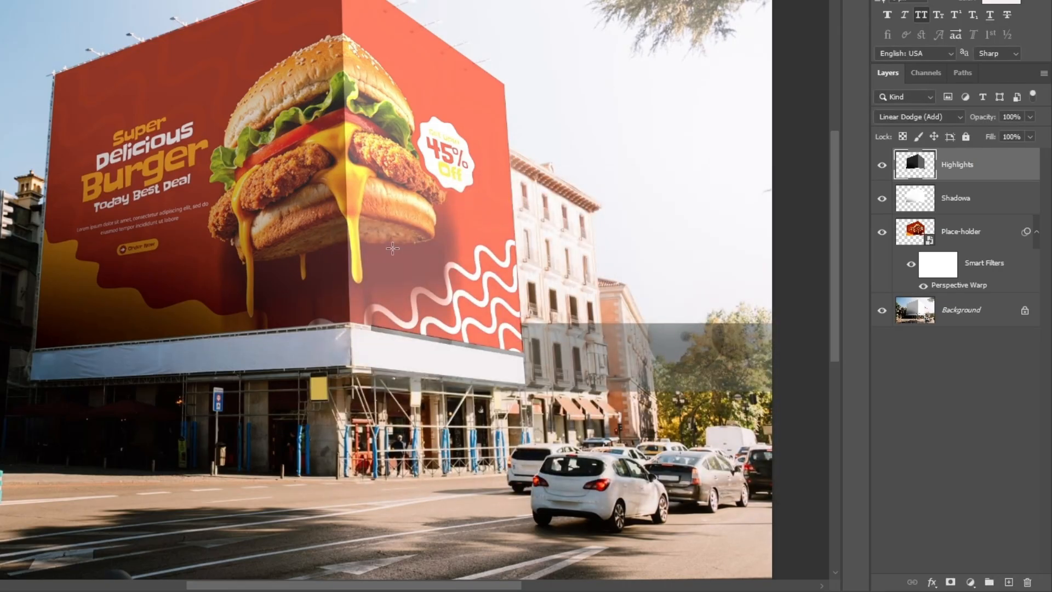
Set the Shadowa layer's fill to 38%.
click(993, 198)
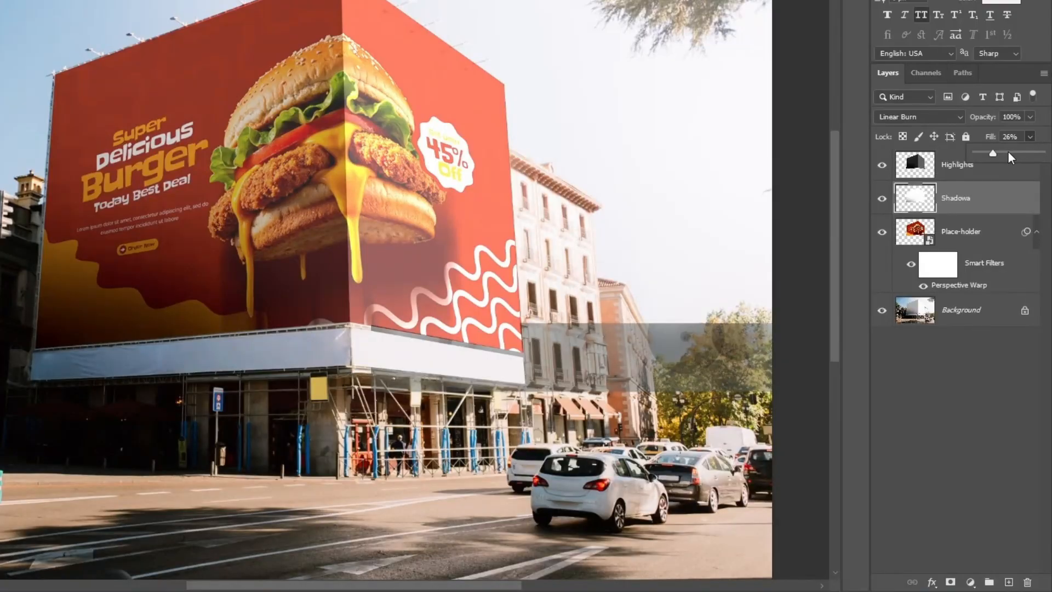
drag(1012, 151, 1015, 153)
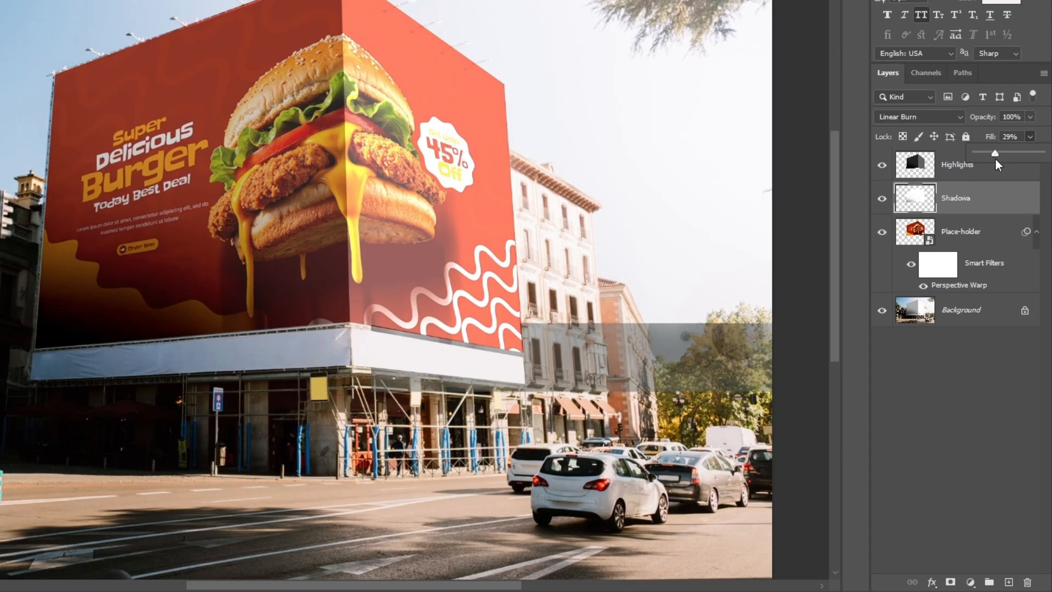
drag(995, 163, 985, 165)
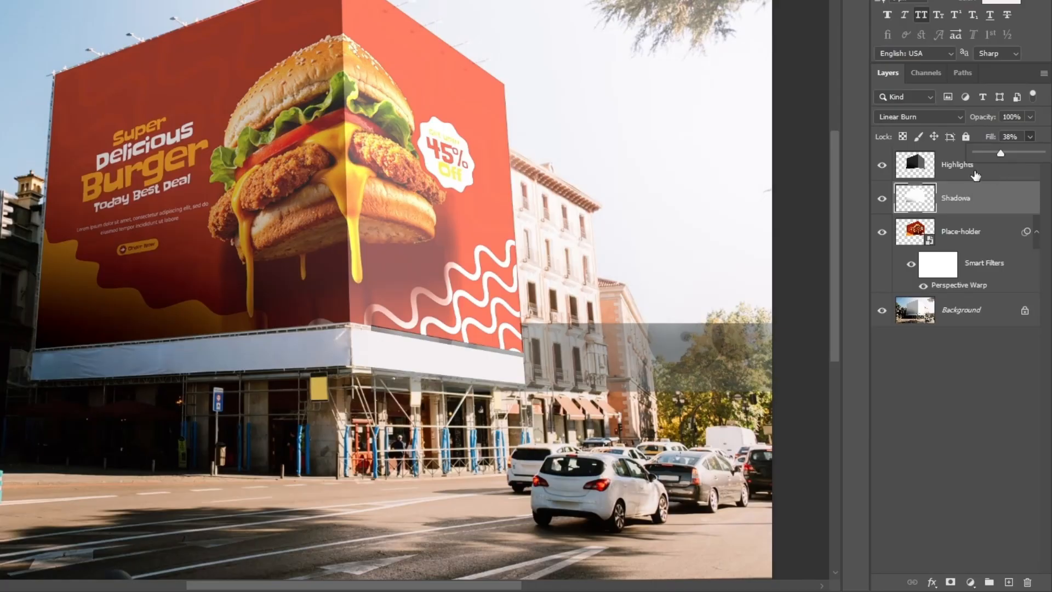
Set the Highlights layer's fill to 92%.
click(1001, 164)
click(1030, 137)
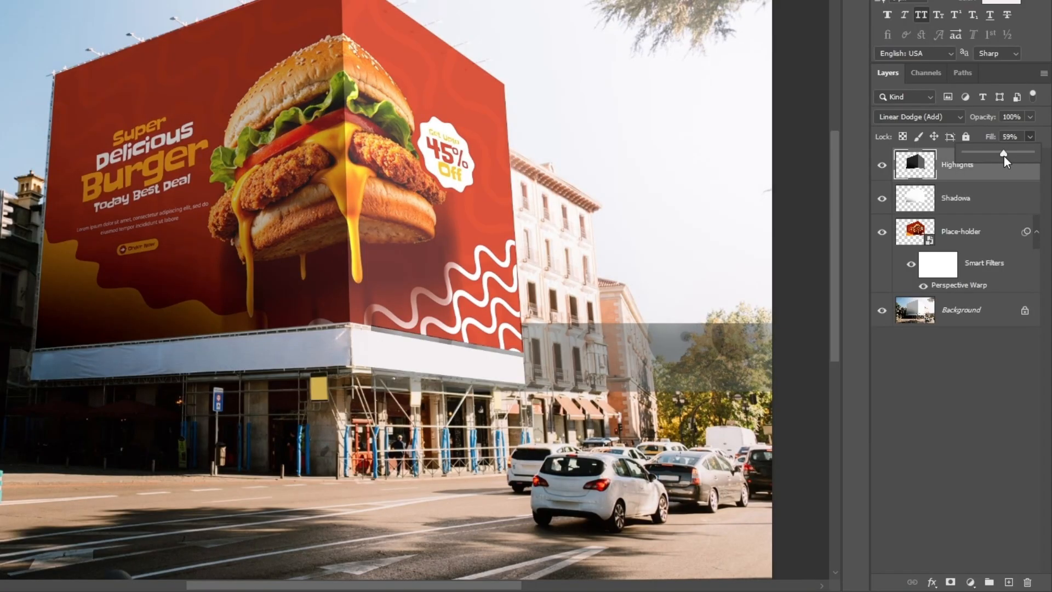
drag(1003, 156, 1025, 153)
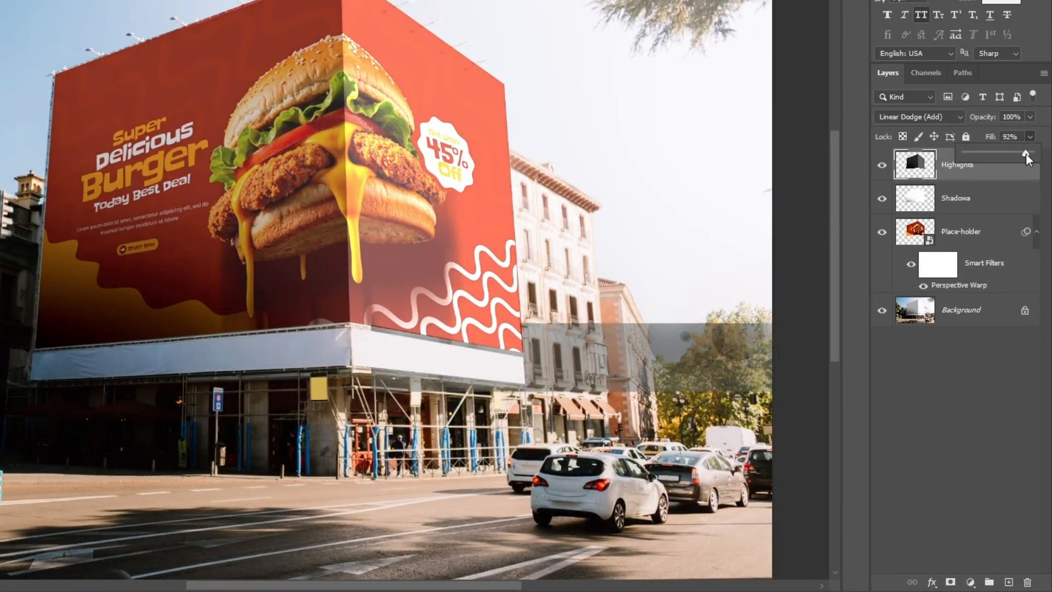
Set the Shadowa layer's fill to 24% and select it together with the Highlights layer.
click(980, 204)
click(1031, 137)
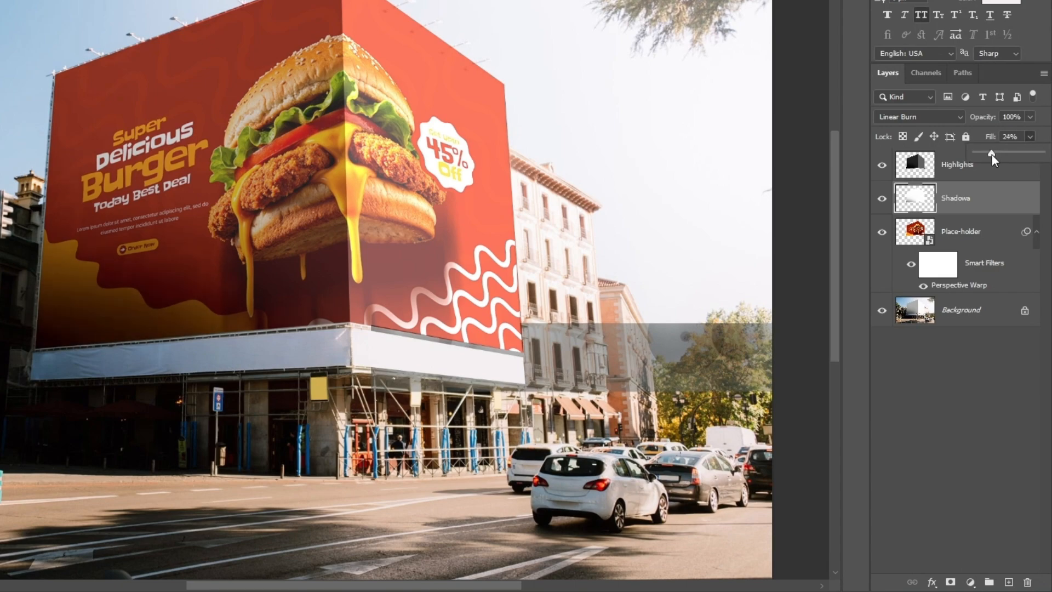
click(992, 206)
click(993, 175)
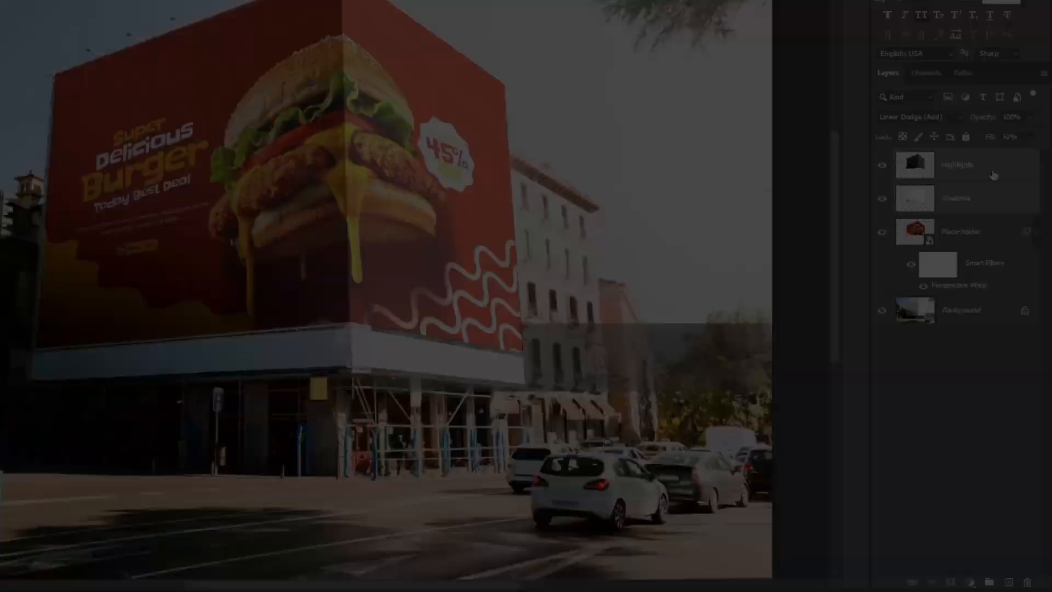